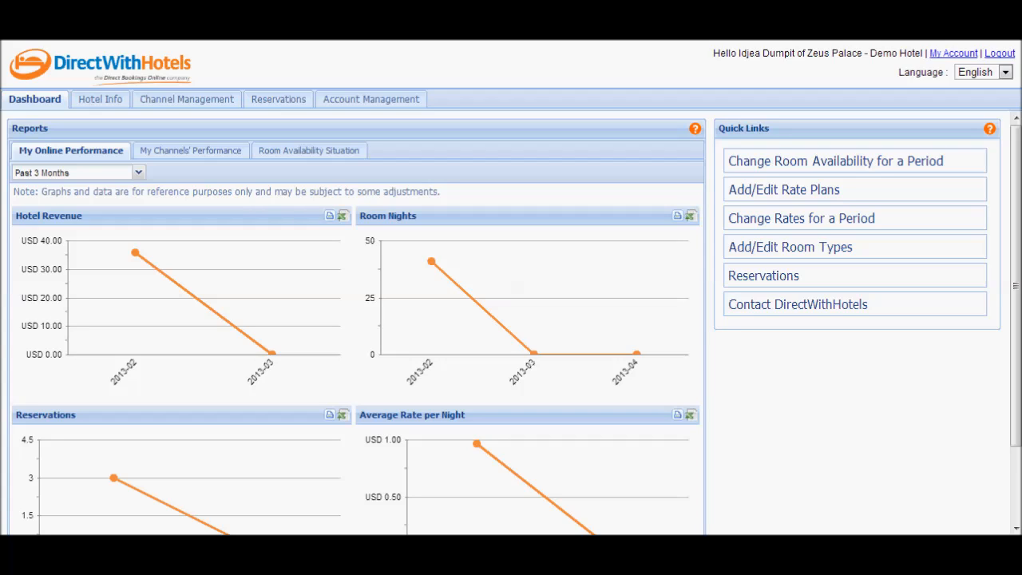
Open the Internet Daily Rates plan in the channel's rate plans and choose Dynamic Pricing as its special booking condition
left_click(214, 107)
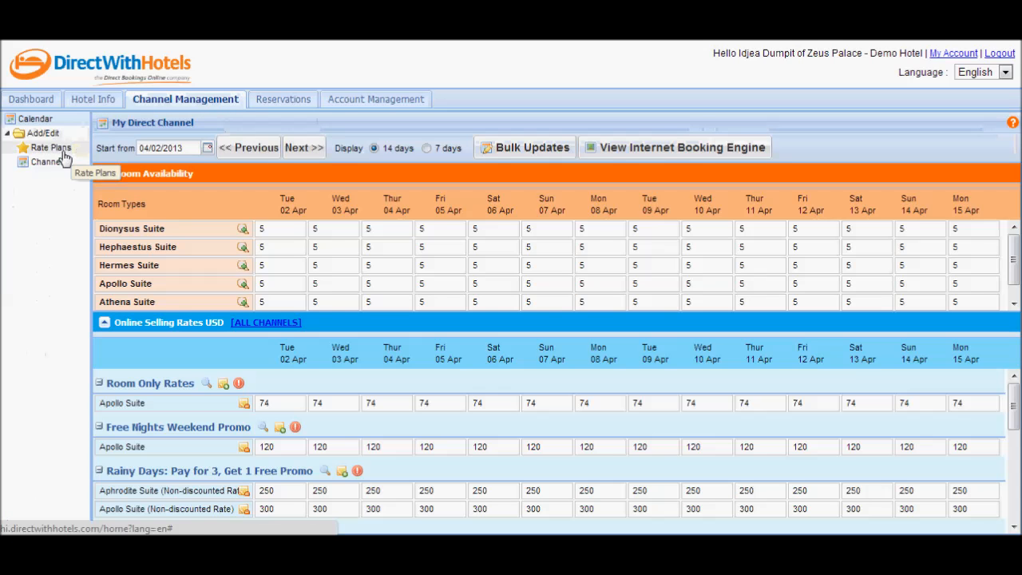
left_click(68, 152)
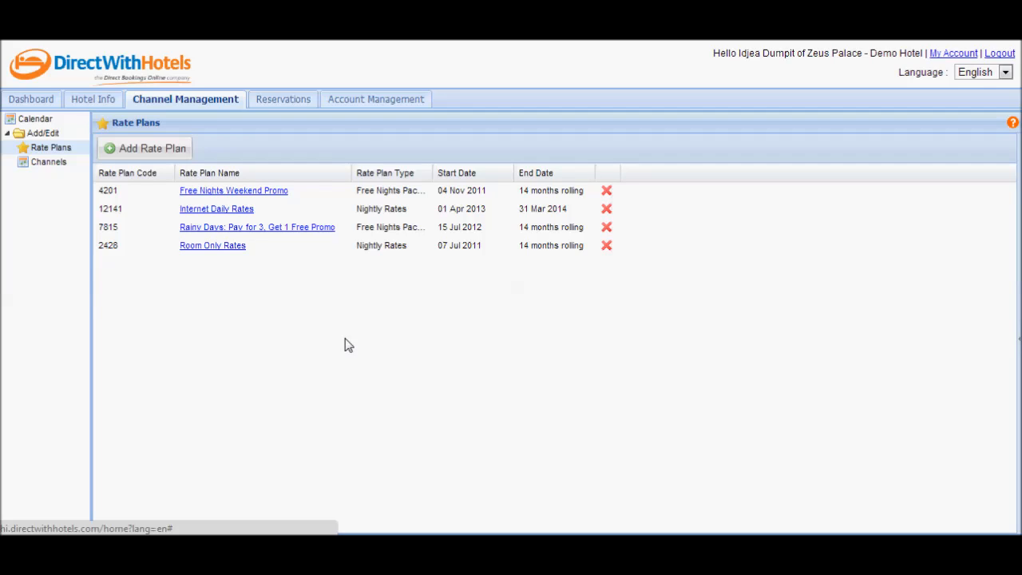
left_click(216, 209)
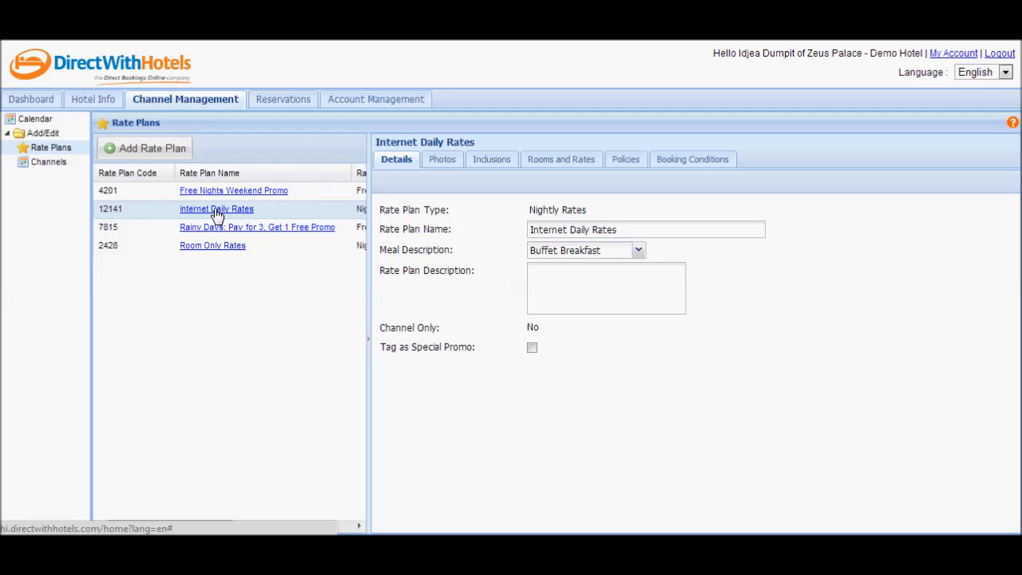
left_click(692, 164)
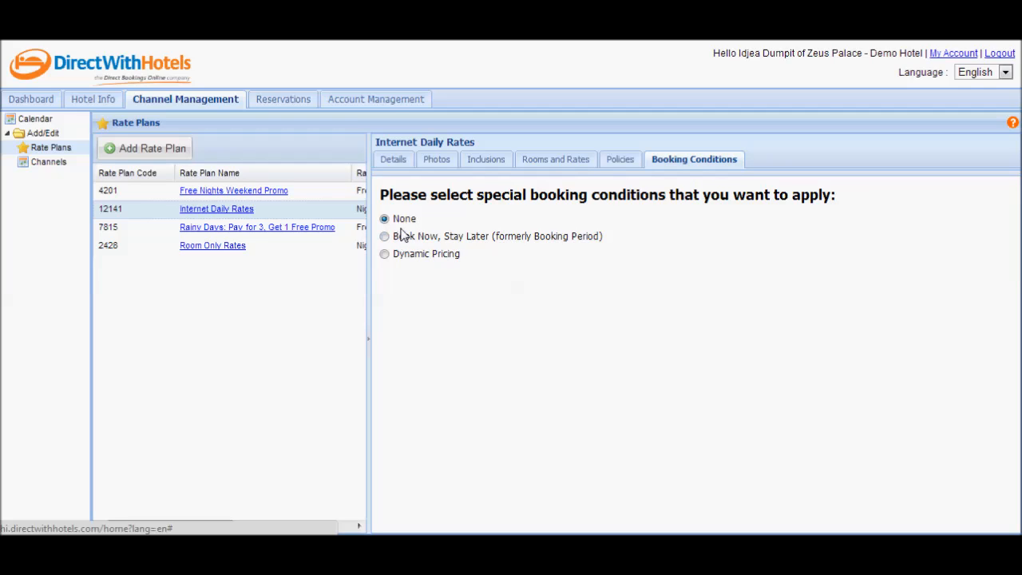
left_click(385, 255)
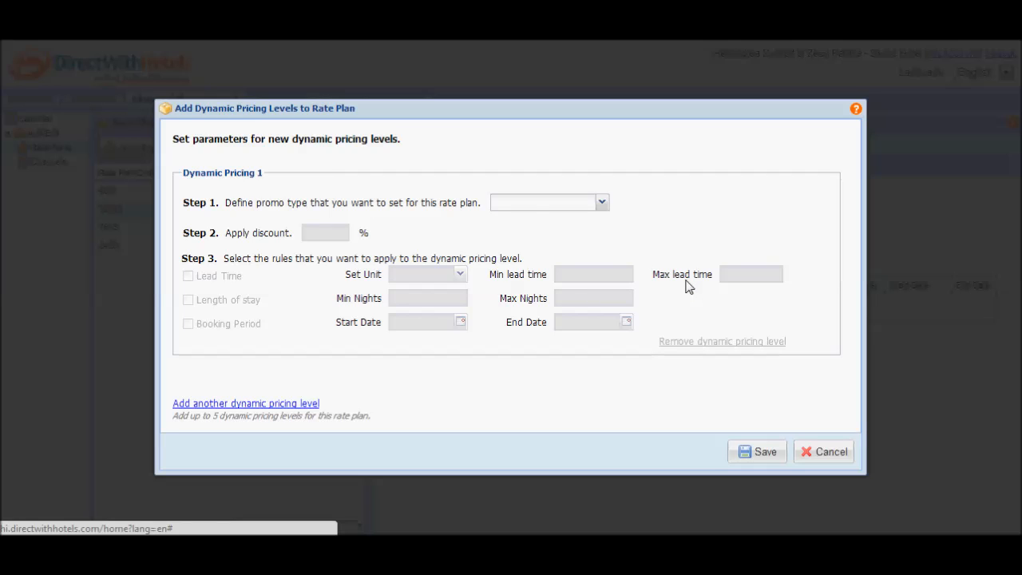
Define the first dynamic pricing level as an Advance Purchase promo with a 20% discount
left_click(530, 209)
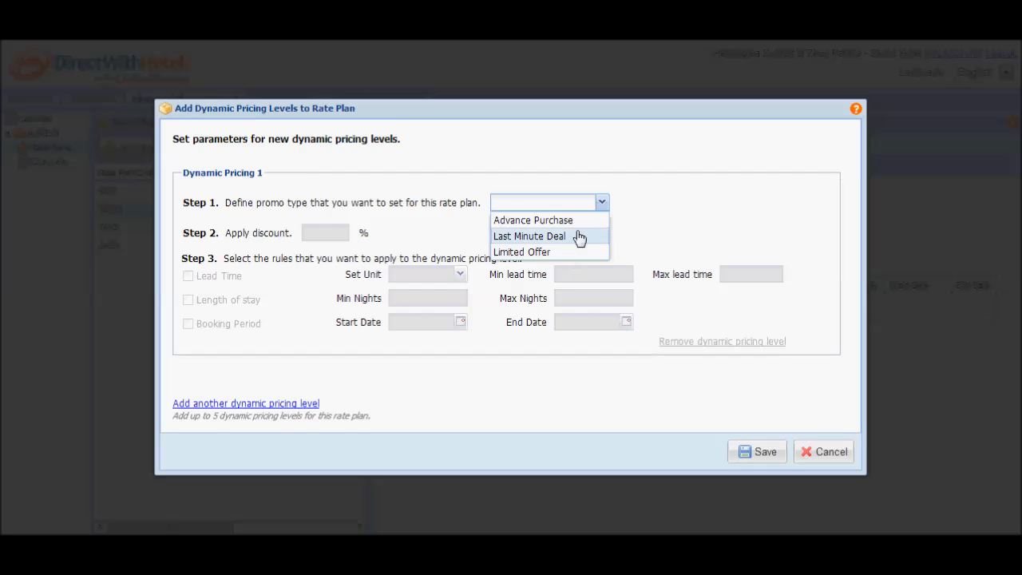
left_click(576, 220)
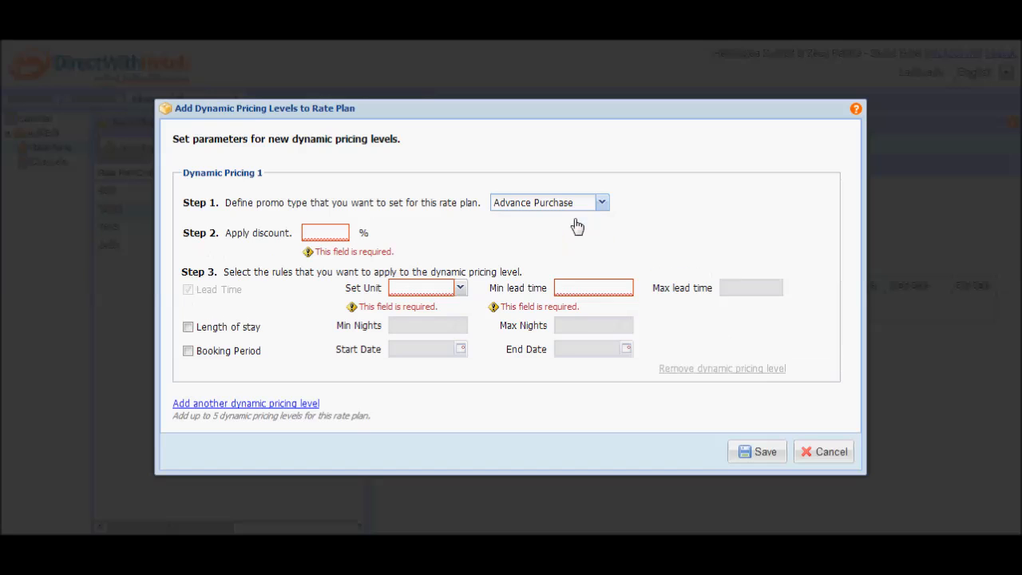
left_click(316, 230)
type("20")
left_click(395, 222)
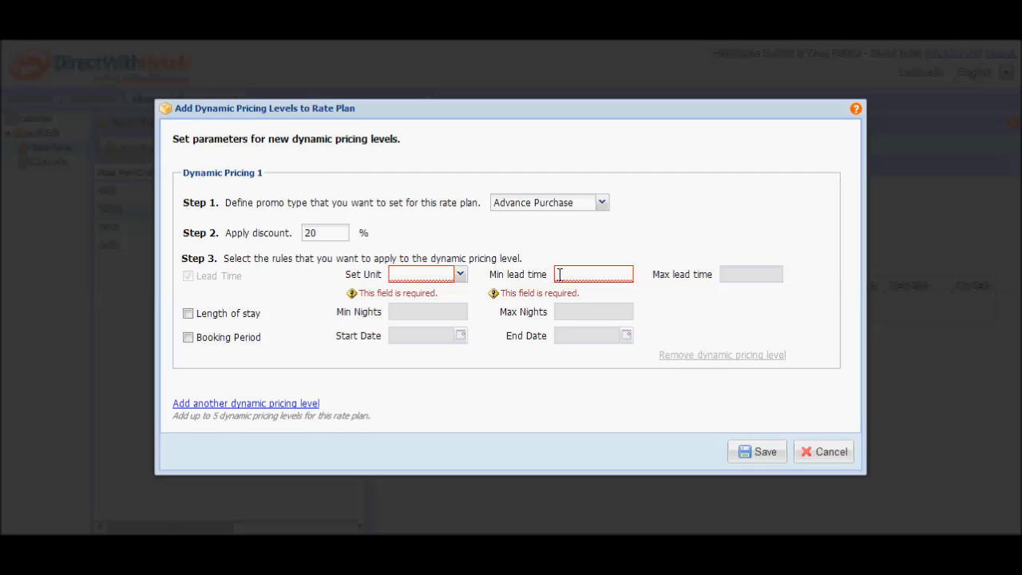
Set the first level's lead time rule to a minimum of 30 days
left_click(460, 275)
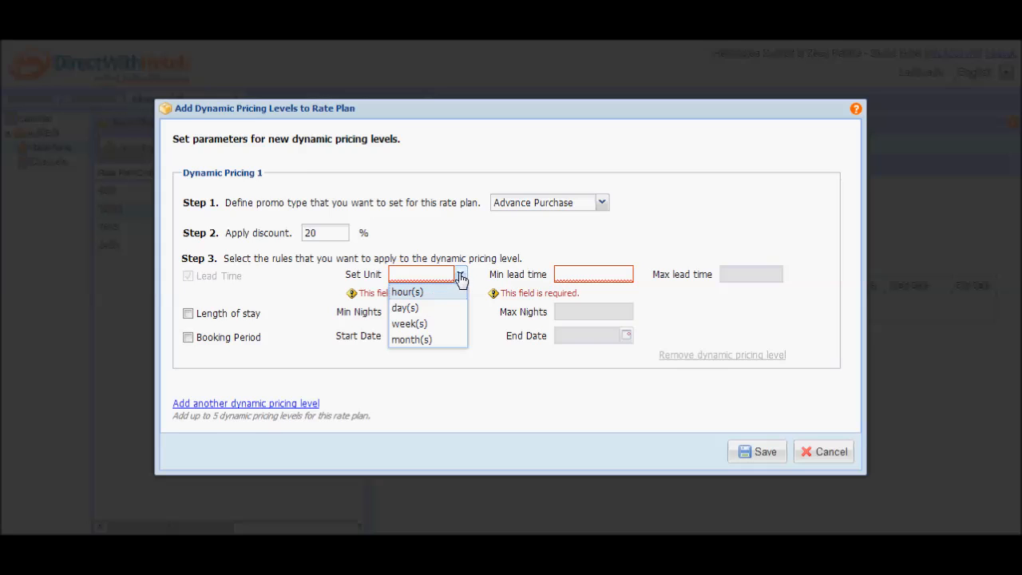
left_click(429, 309)
left_click(559, 274)
type("3")
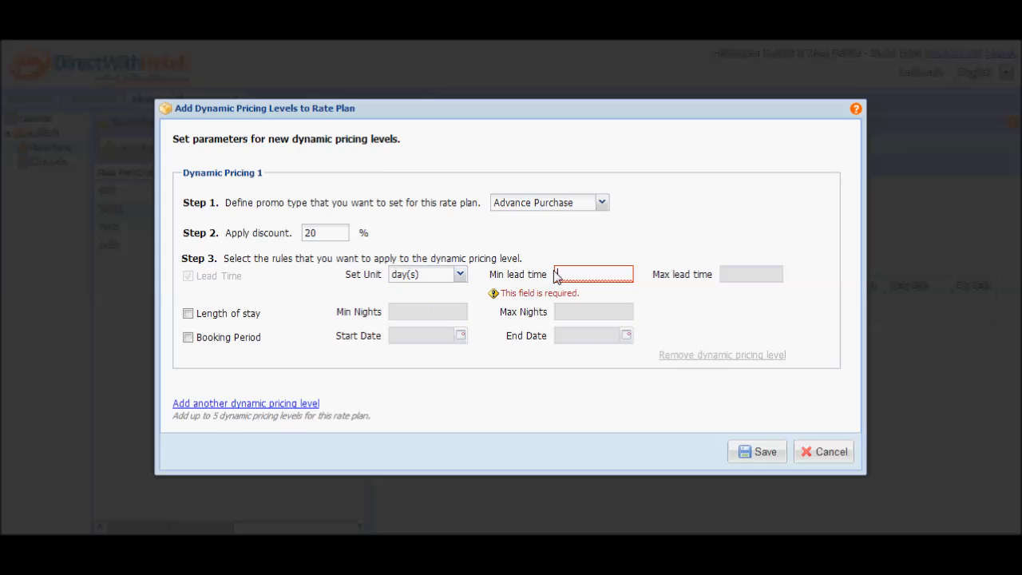
type("0")
left_click(656, 257)
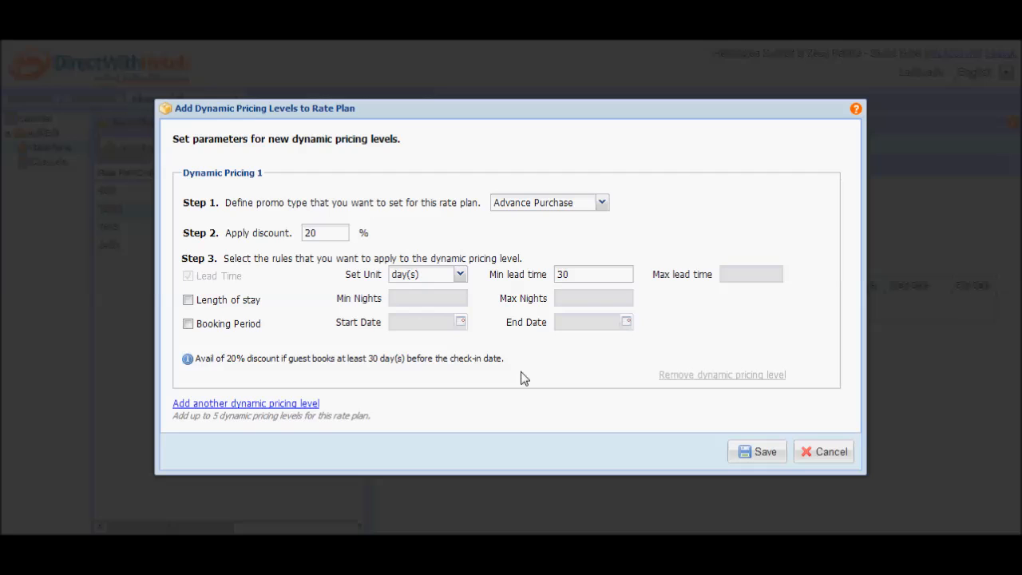
Add a second dynamic pricing level as a Last Minute Deal promo with a 20% discount
left_click(233, 405)
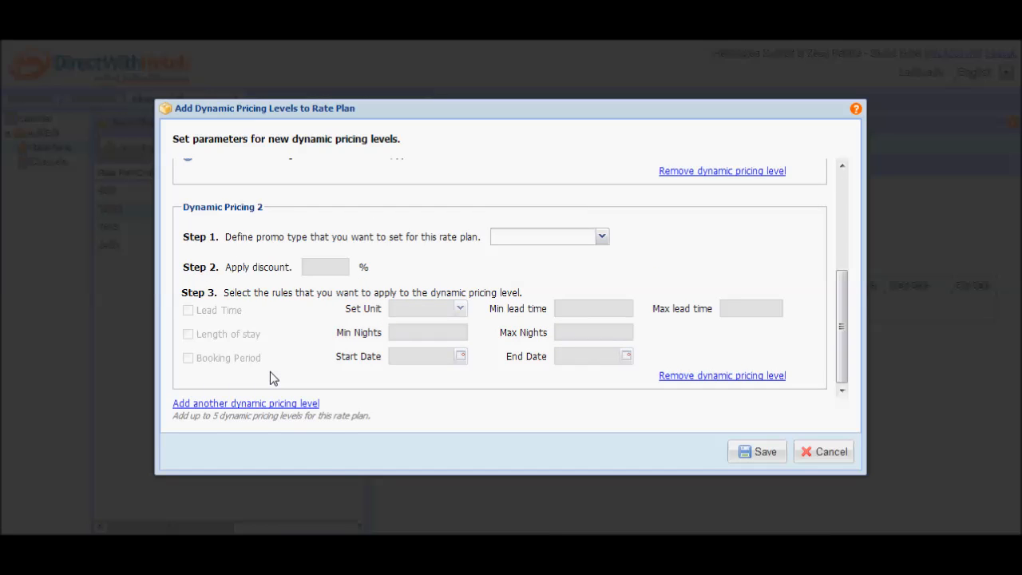
left_click(520, 237)
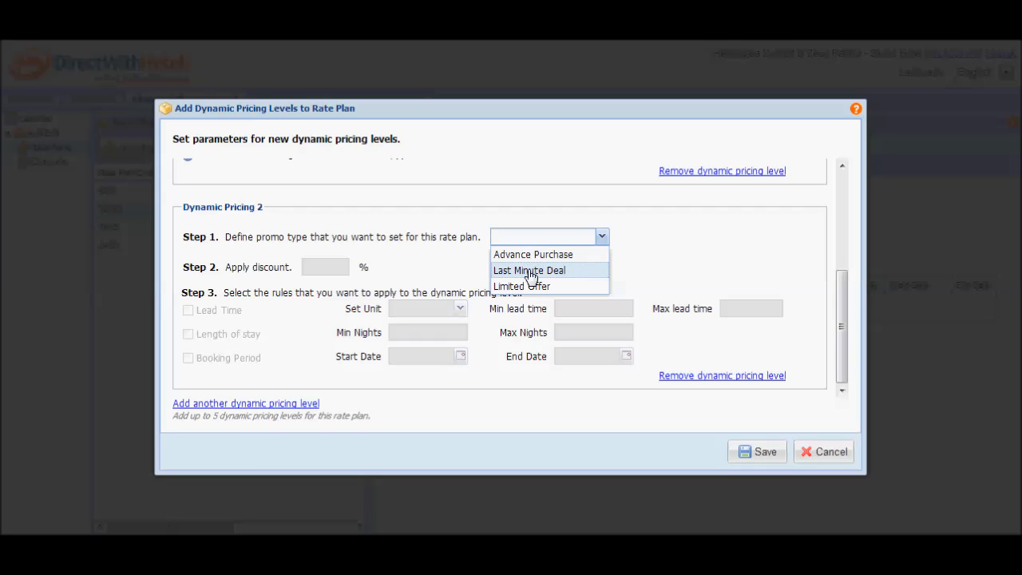
left_click(531, 271)
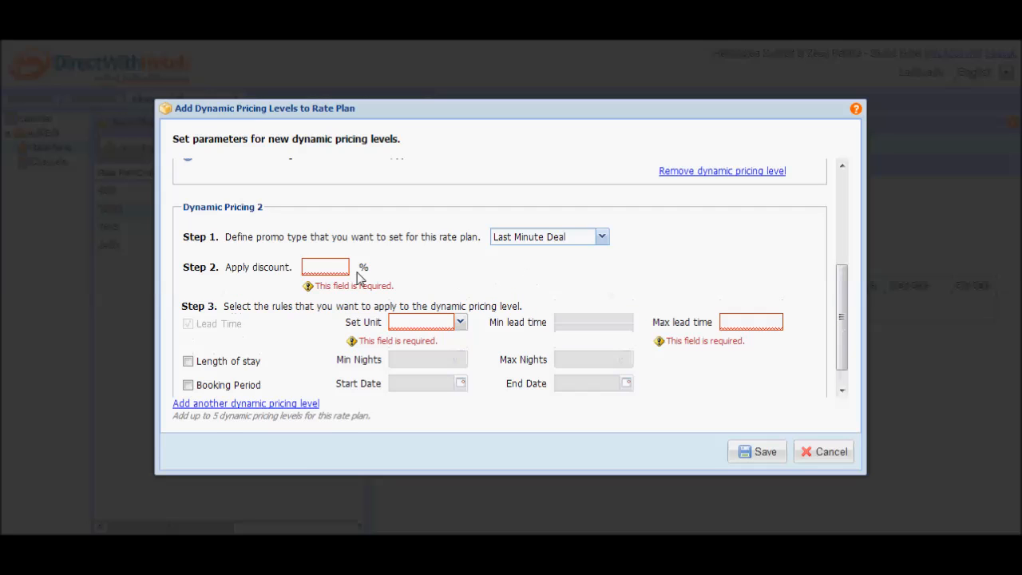
left_click(324, 266)
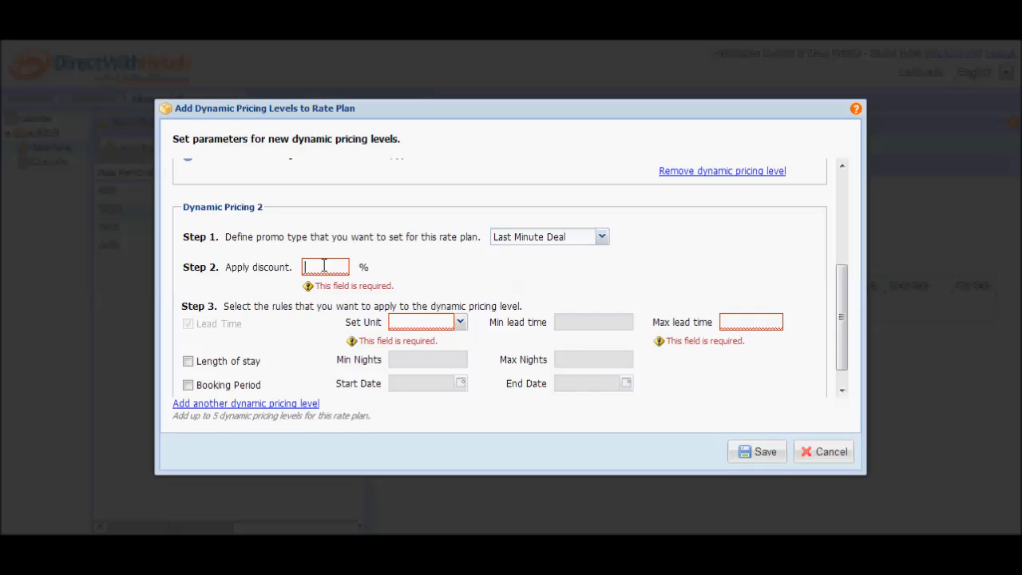
type("20")
left_click(277, 278)
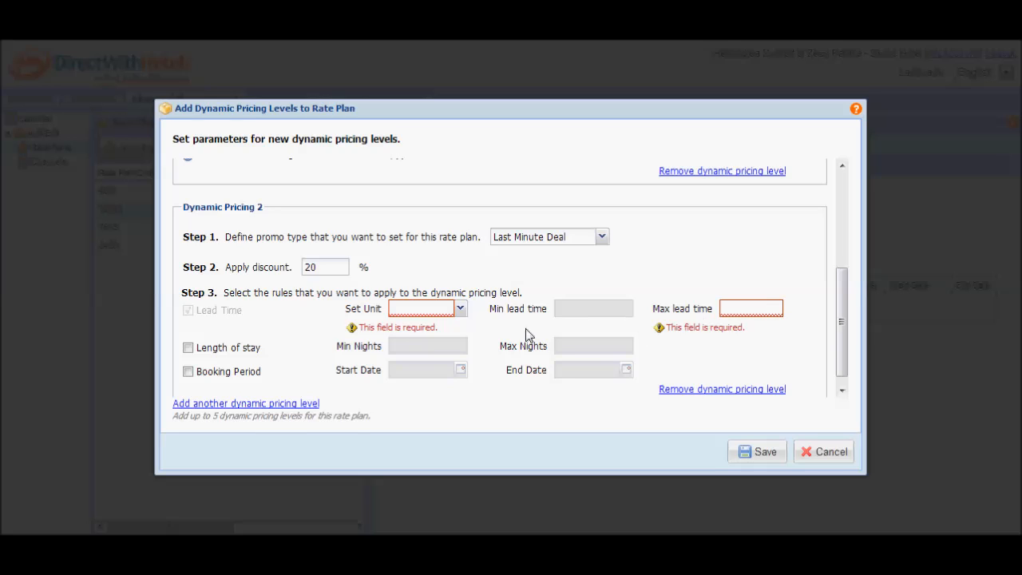
Set the second level's lead time rule to a maximum of 48 hours
left_click(460, 310)
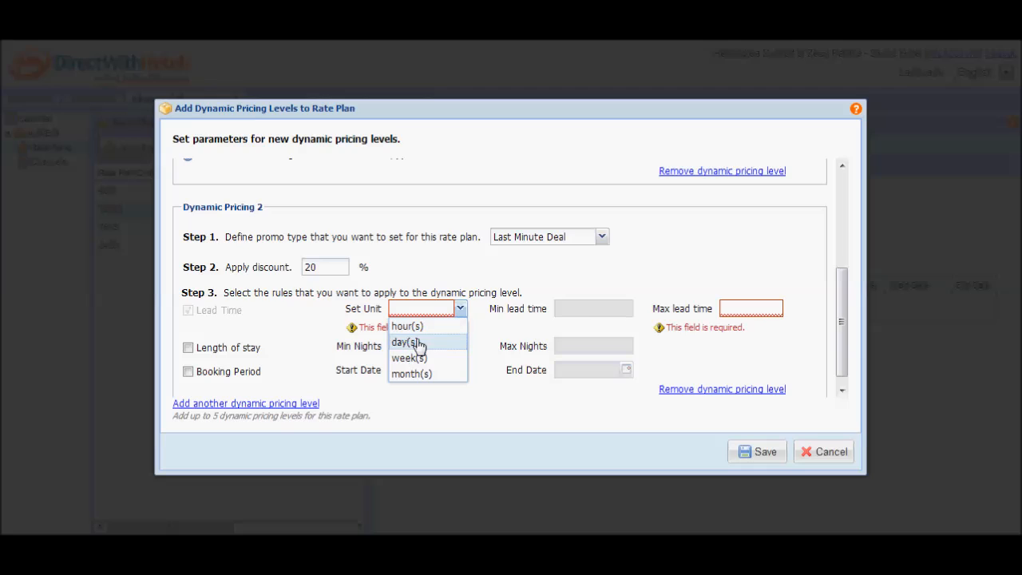
left_click(423, 328)
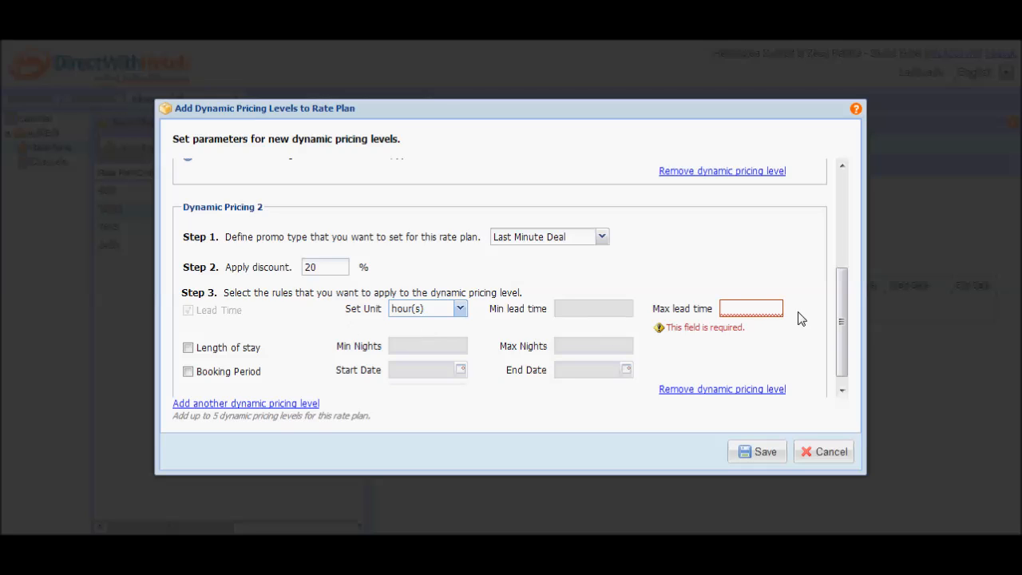
left_click(749, 308)
type("48")
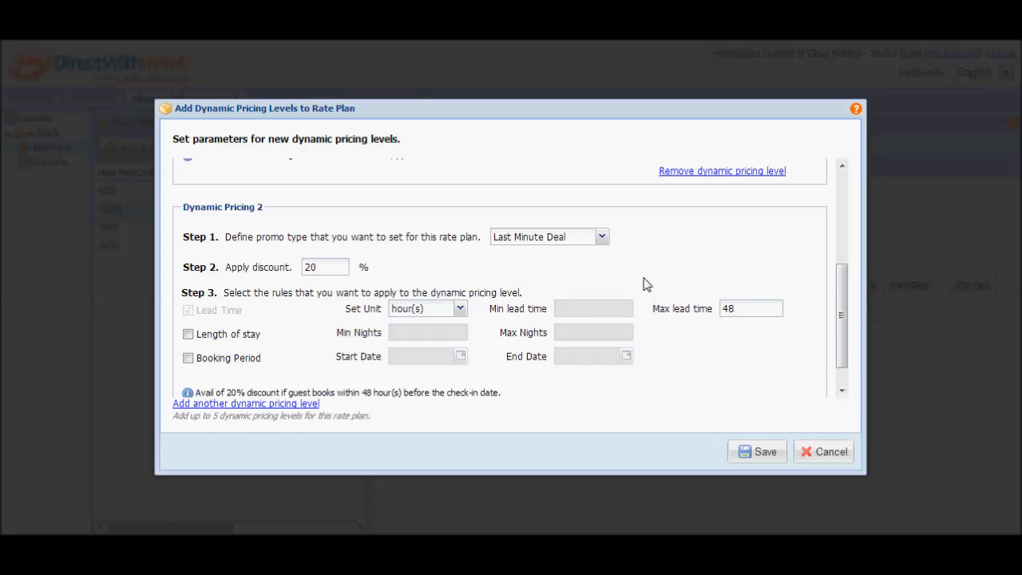
Add a third dynamic pricing level as a Limited Offer promo with a 25% discount
scroll(645, 294, "down", 1)
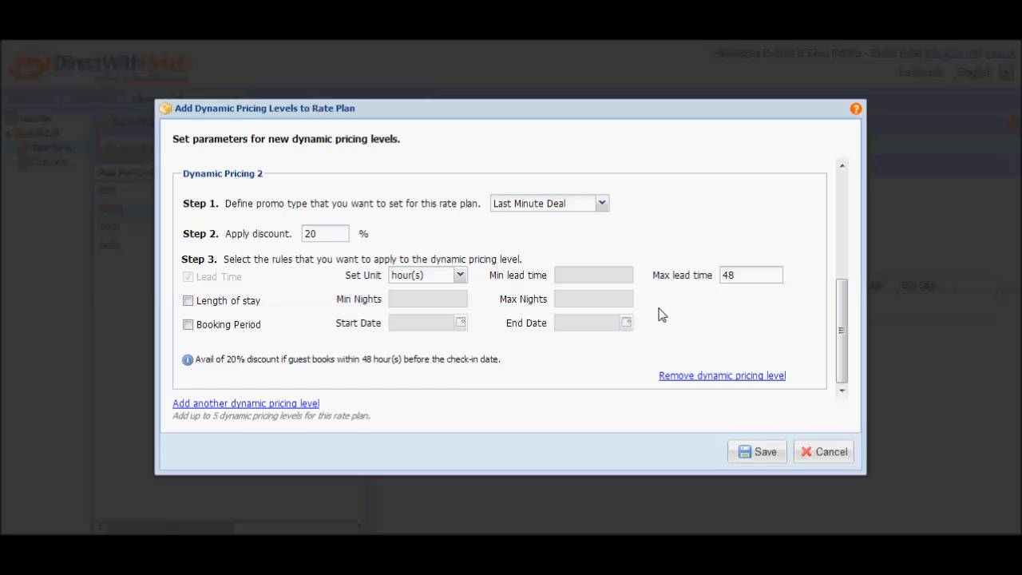
left_click(244, 404)
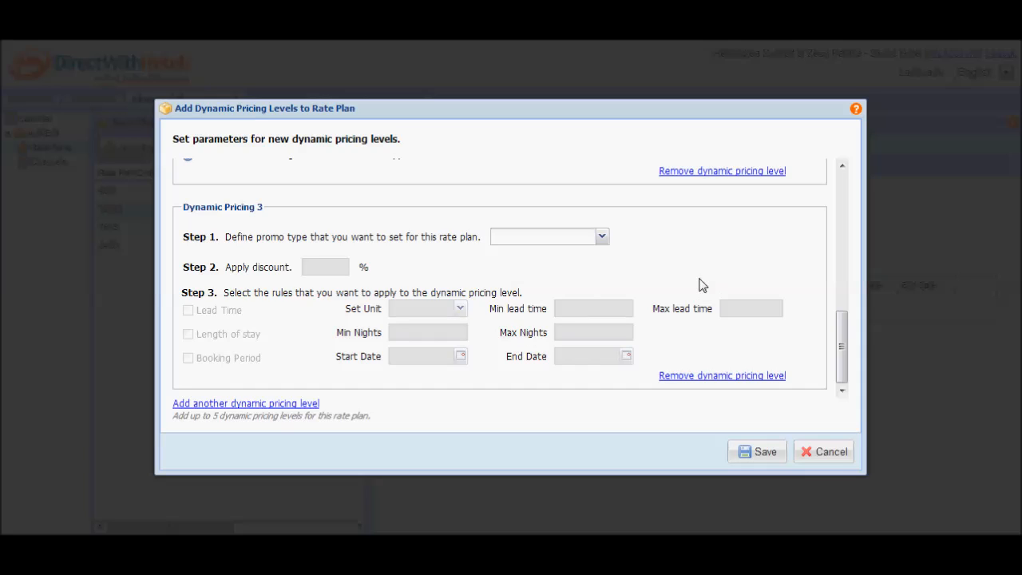
left_click(564, 239)
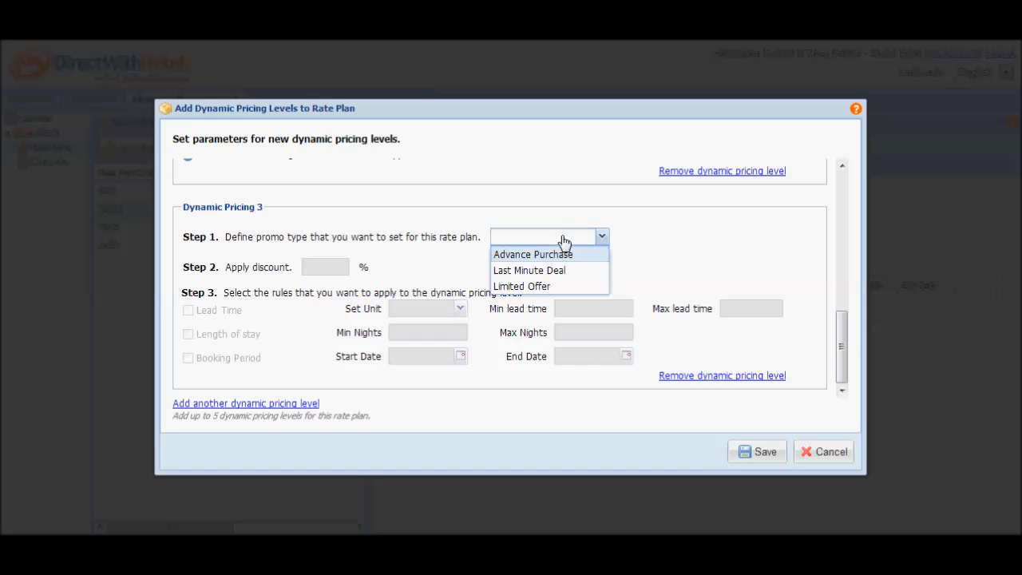
left_click(539, 286)
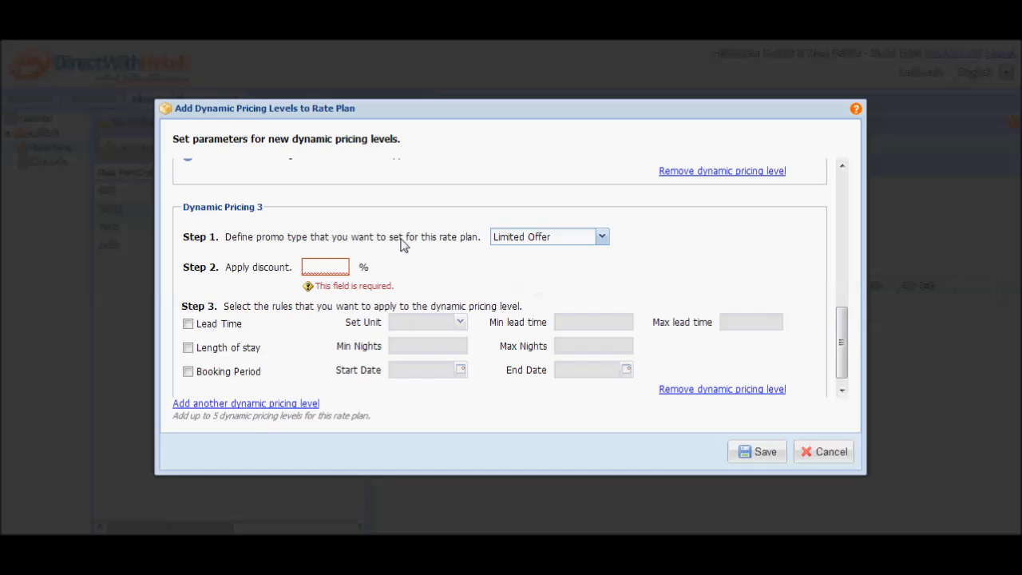
left_click(323, 264)
type("25")
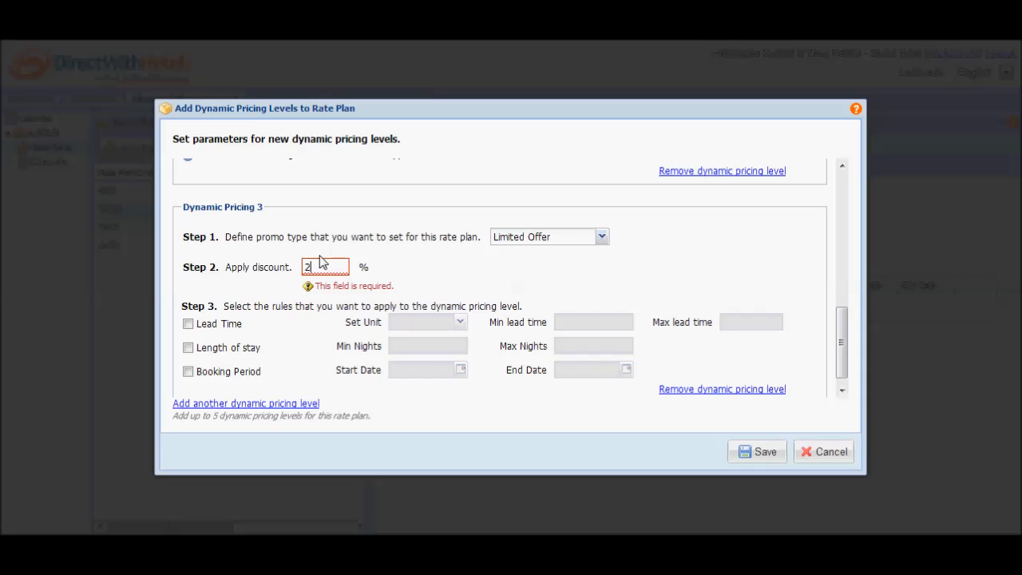
left_click(423, 269)
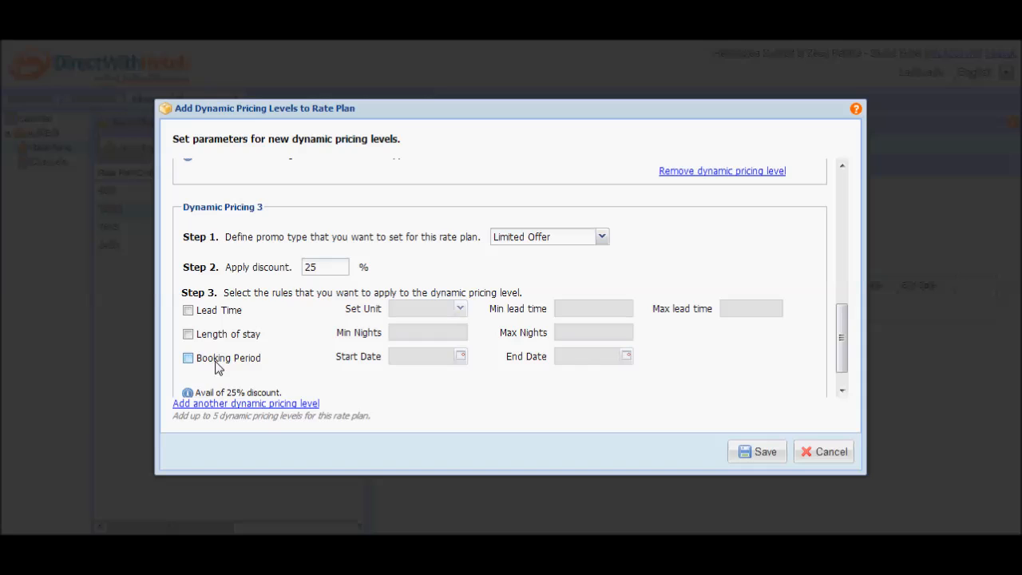
Enable the lead time rule on the third level with a minimum of 45 and a maximum of 60 days
left_click(188, 311)
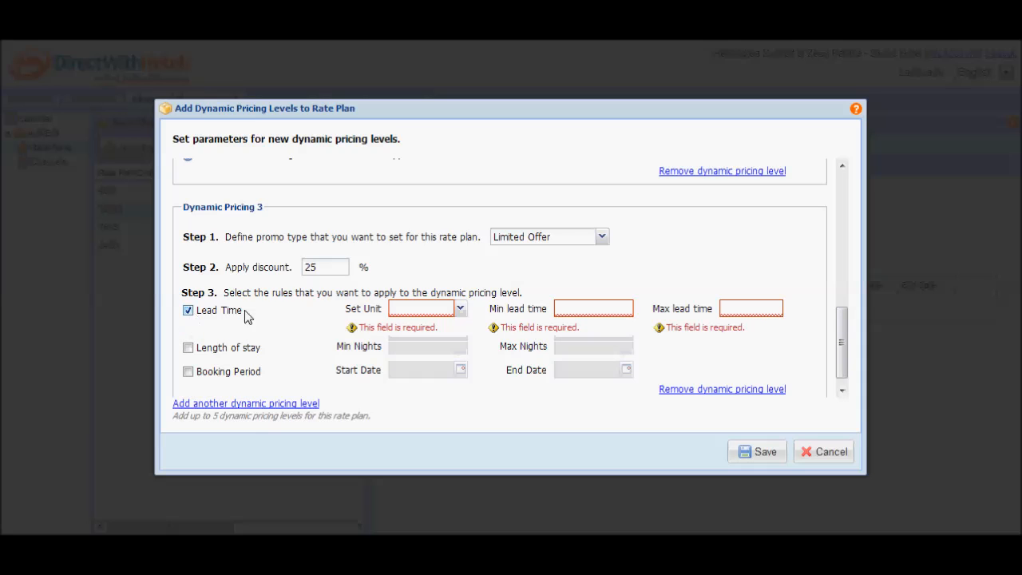
left_click(461, 309)
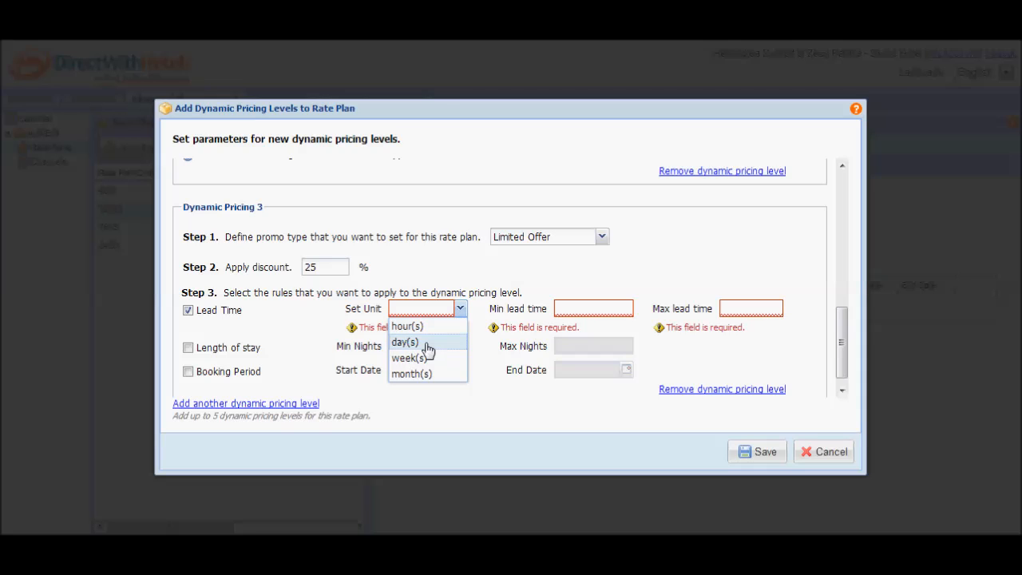
left_click(427, 345)
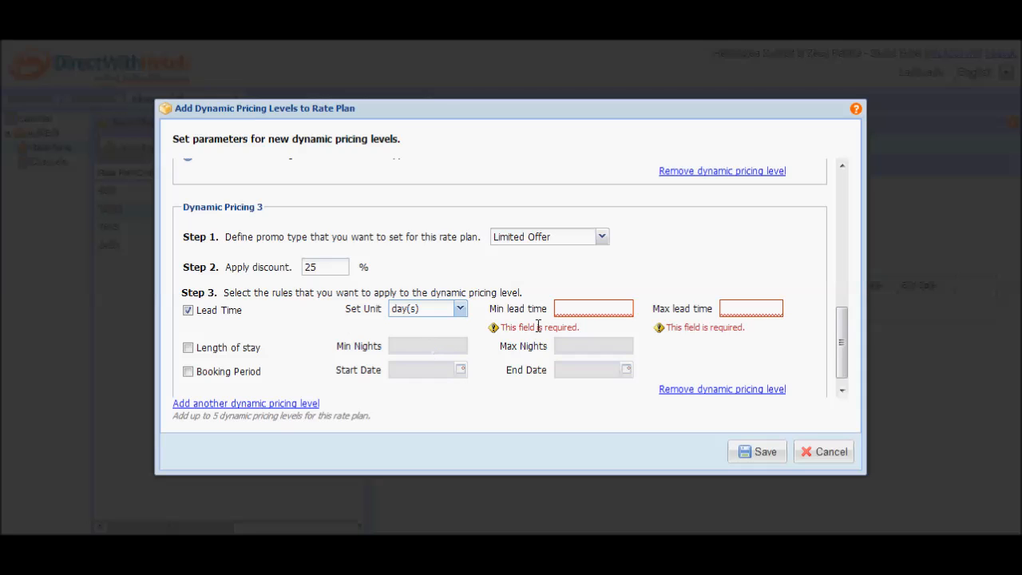
left_click(580, 310)
type("45")
left_click(735, 308)
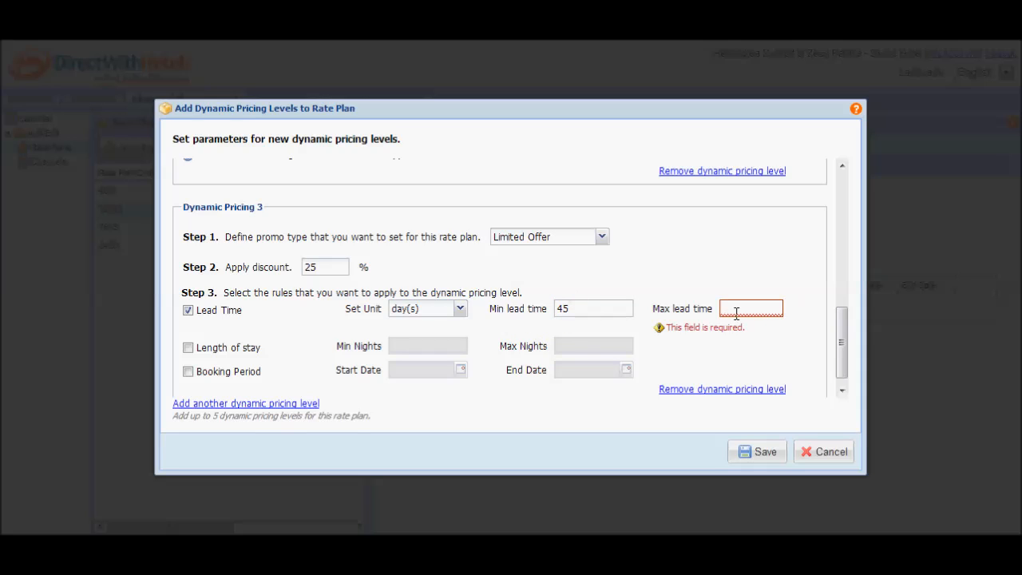
type("60")
left_click(700, 260)
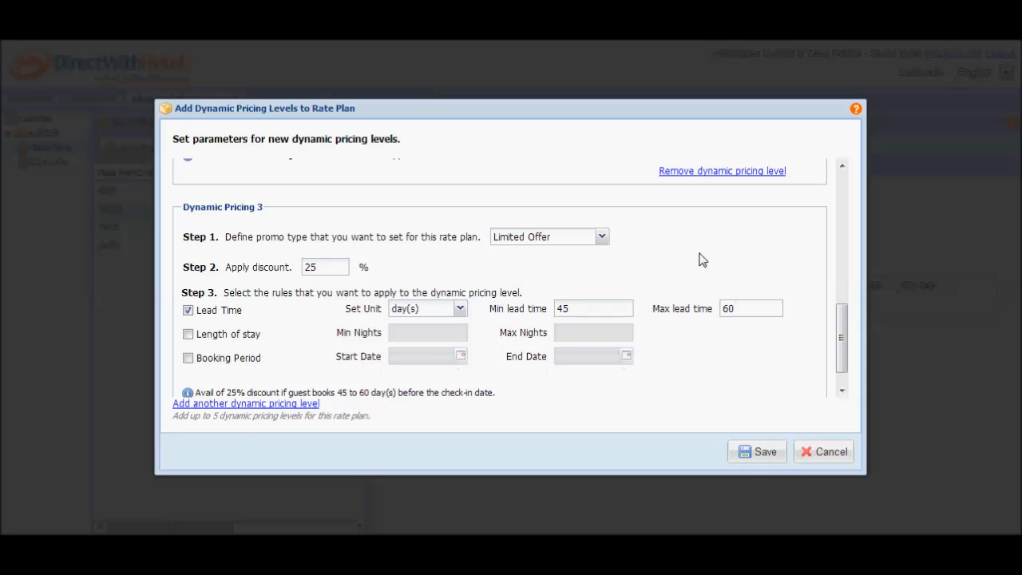
Enable the length of stay rule on the third level with a minimum of 7 and a maximum of 30 nights
left_click(188, 336)
left_click(417, 333)
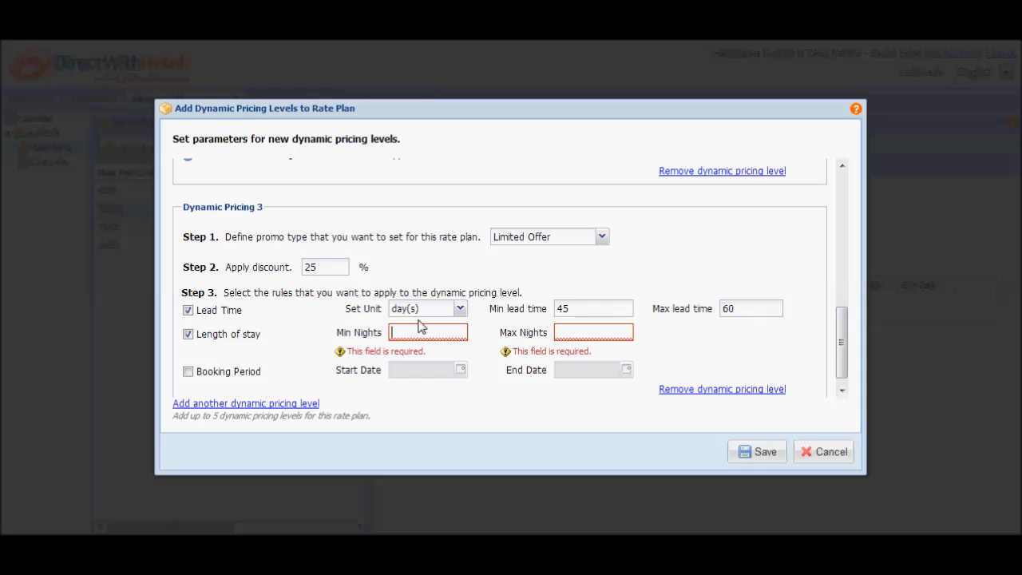
type("7")
left_click(582, 335)
type("3")
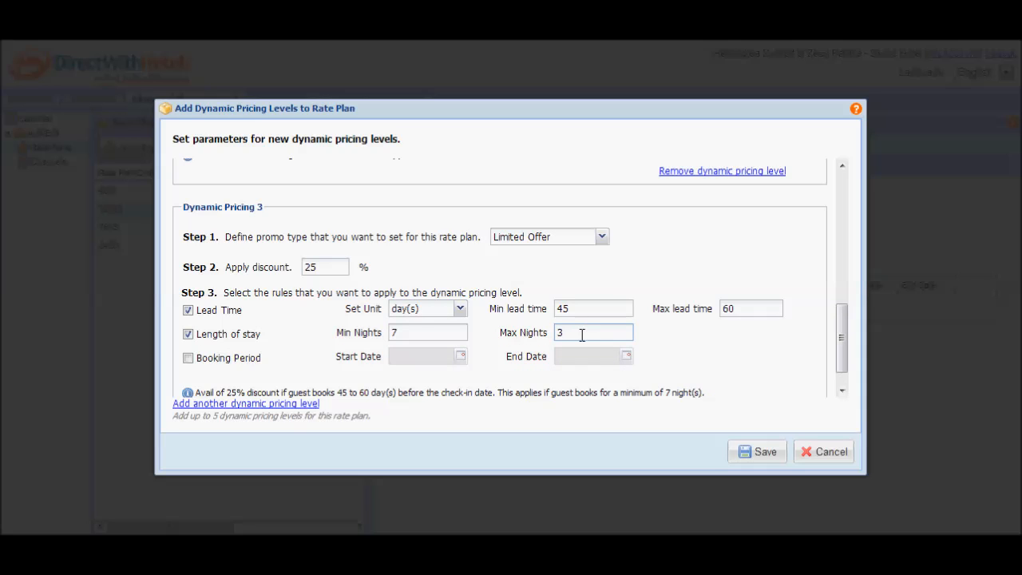
type("0")
left_click(655, 273)
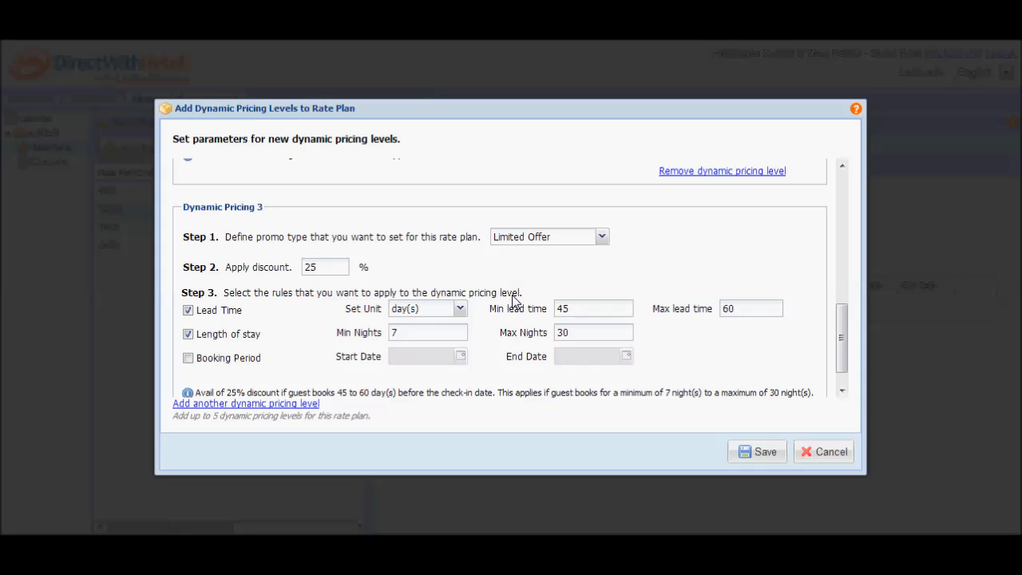
Add a fourth dynamic pricing level as a Limited Offer promo with a 15% discount
scroll(515, 300, "down", 1)
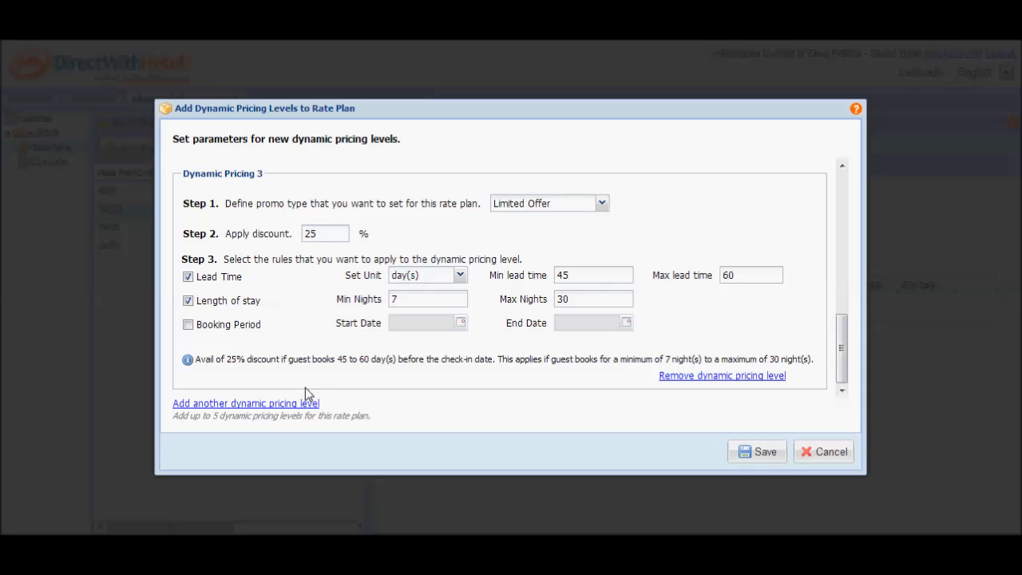
left_click(229, 405)
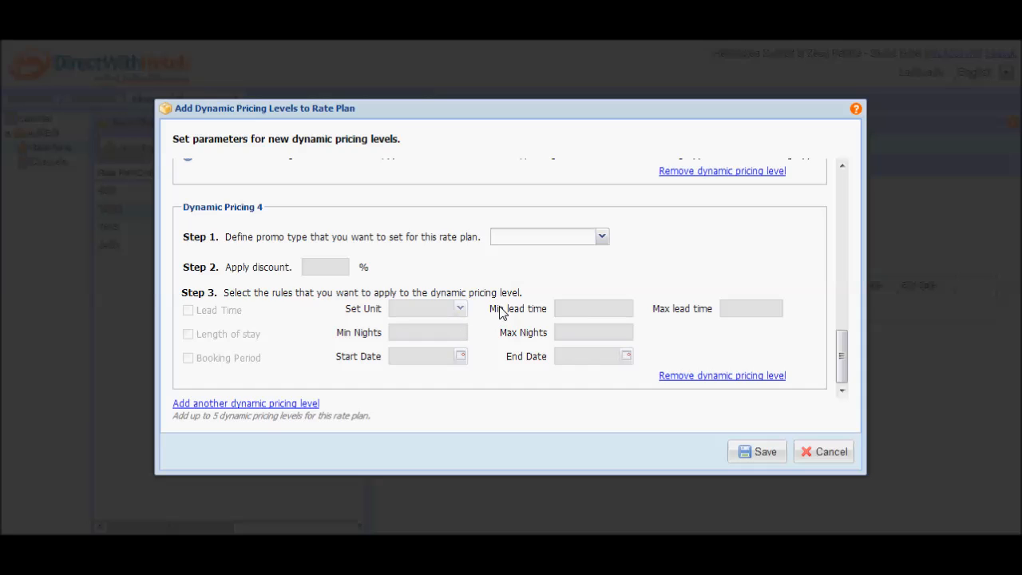
left_click(550, 242)
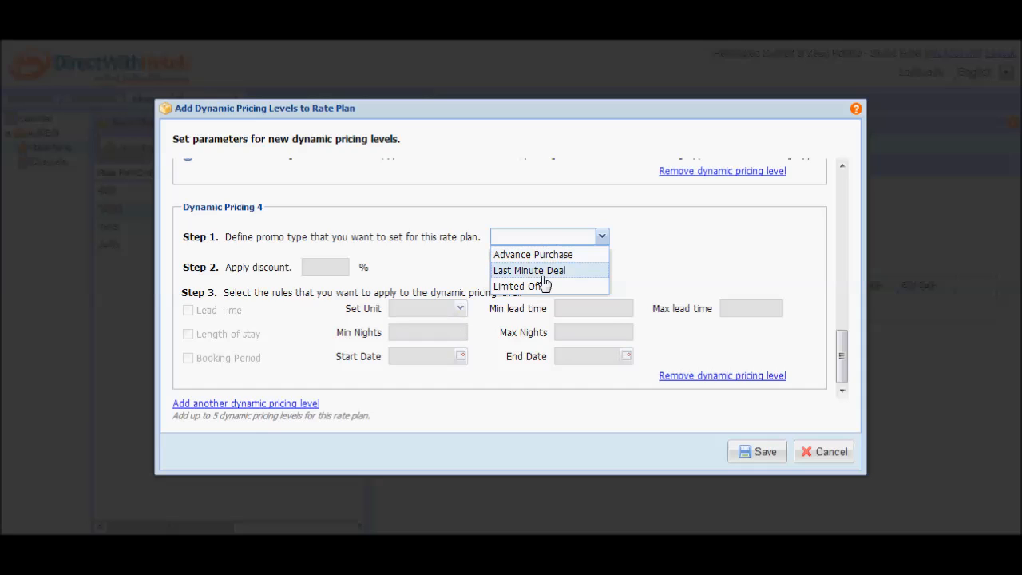
left_click(543, 289)
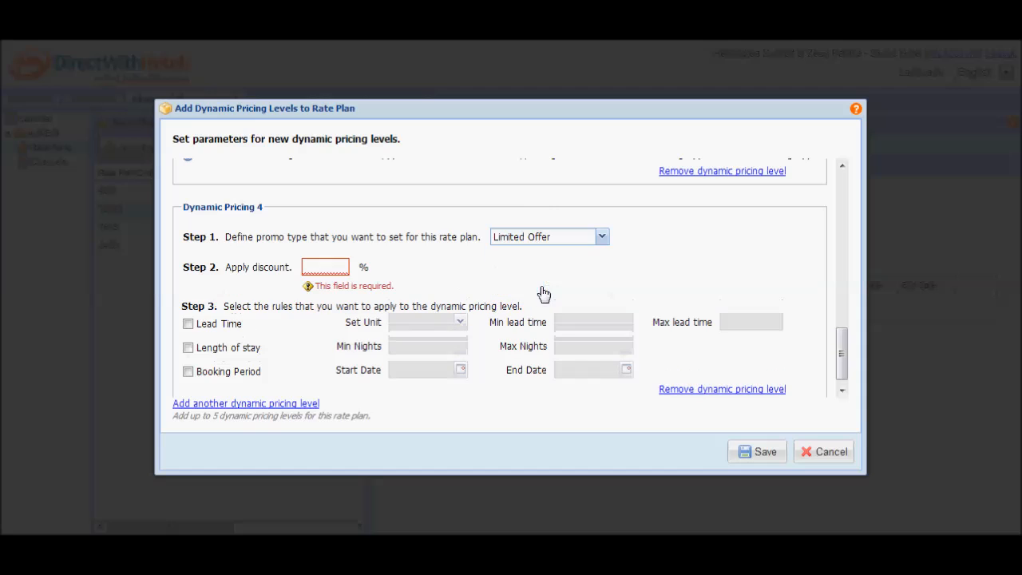
left_click(306, 269)
type("15")
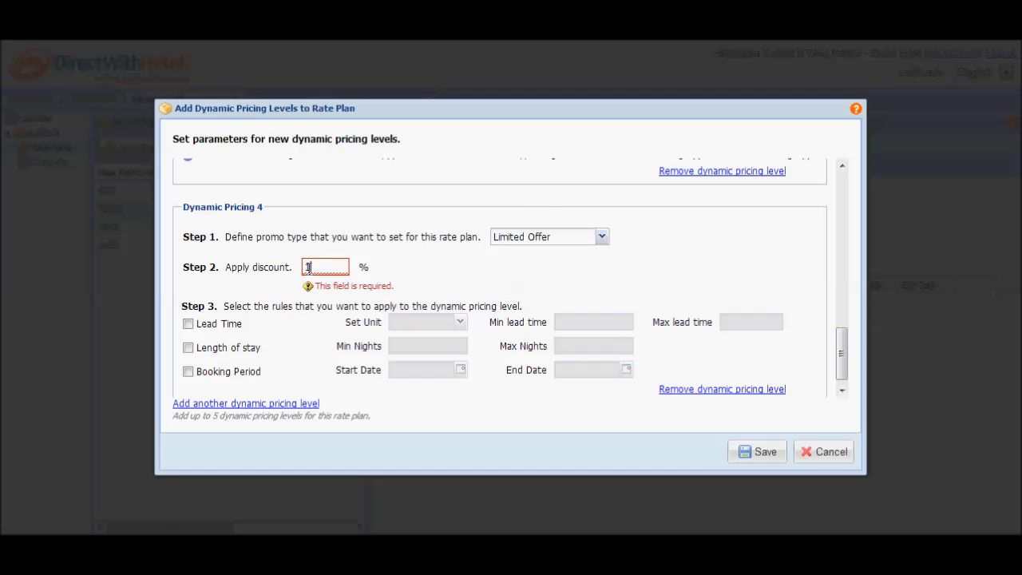
left_click(495, 264)
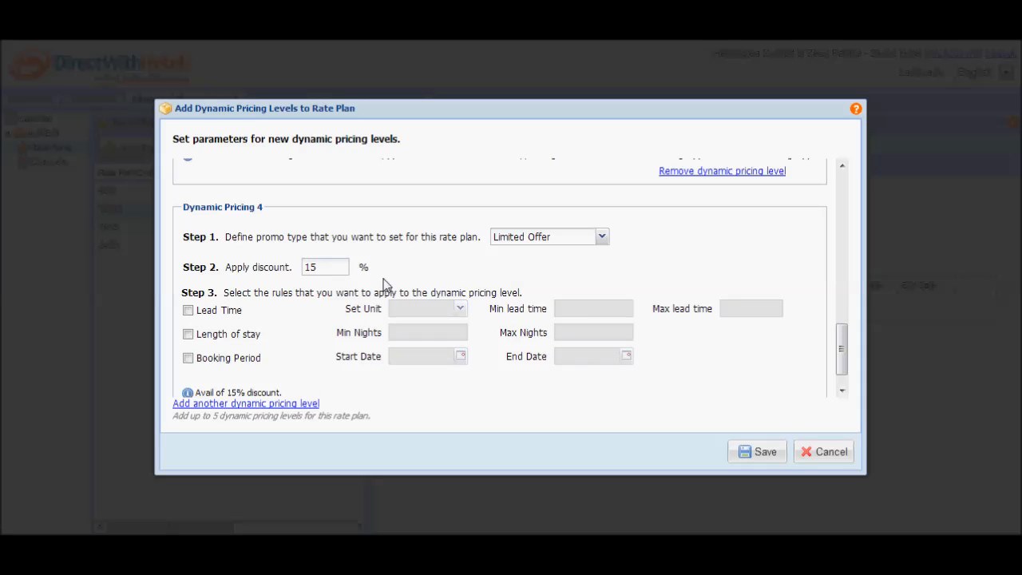
Enable the booking period rule on the fourth level with an end date of 04/07/2013 and no start date
left_click(188, 358)
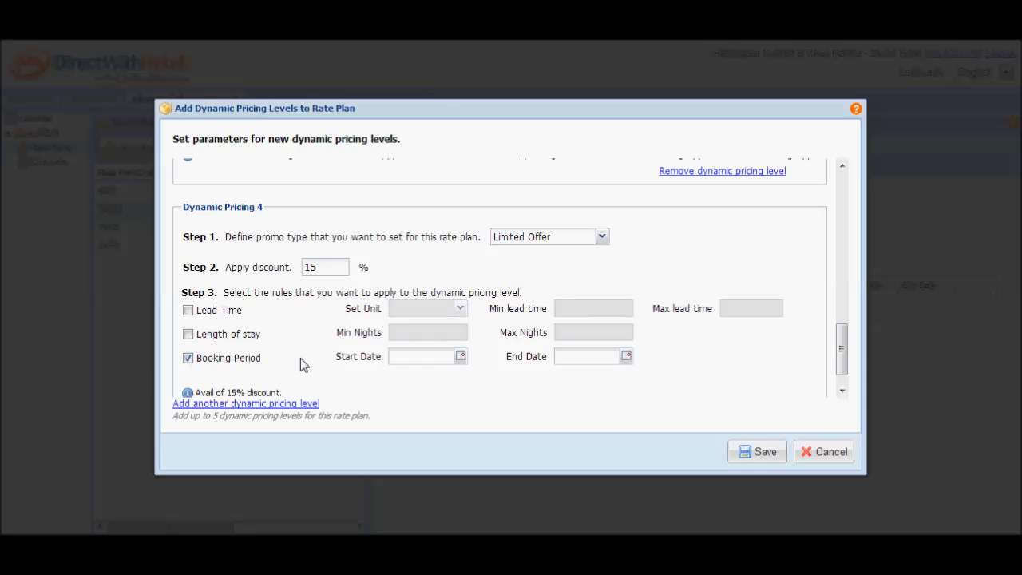
left_click(626, 356)
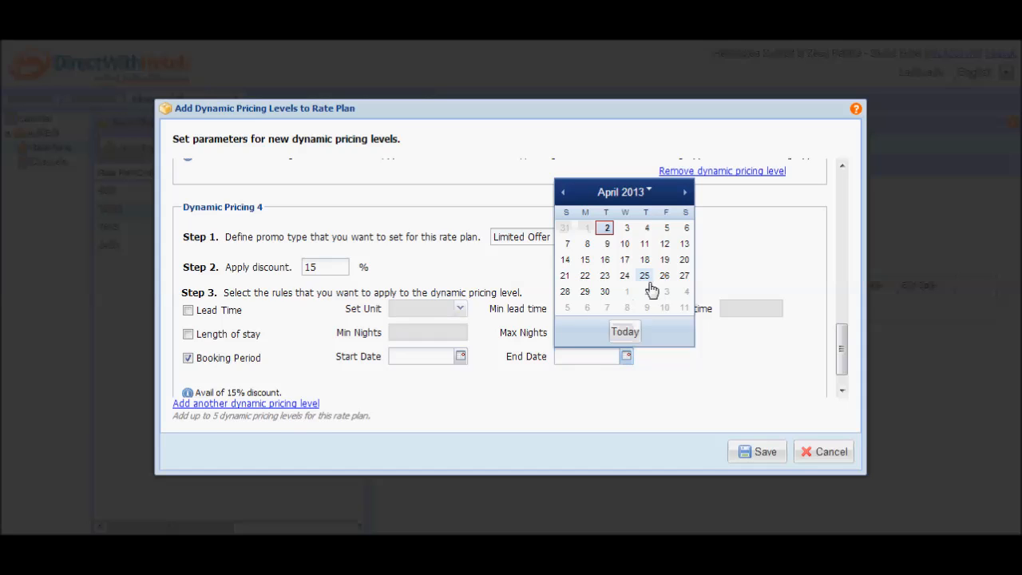
left_click(567, 248)
scroll(697, 254, "down", 1)
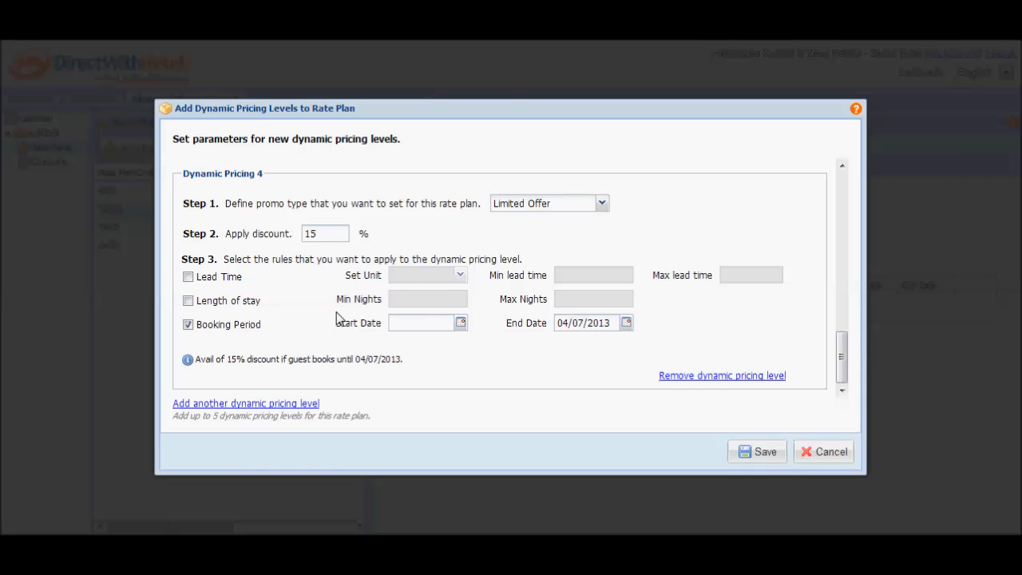
Review the parameters of all the dynamic pricing levels and save them to the rate plan
scroll(336, 318, "up", 10)
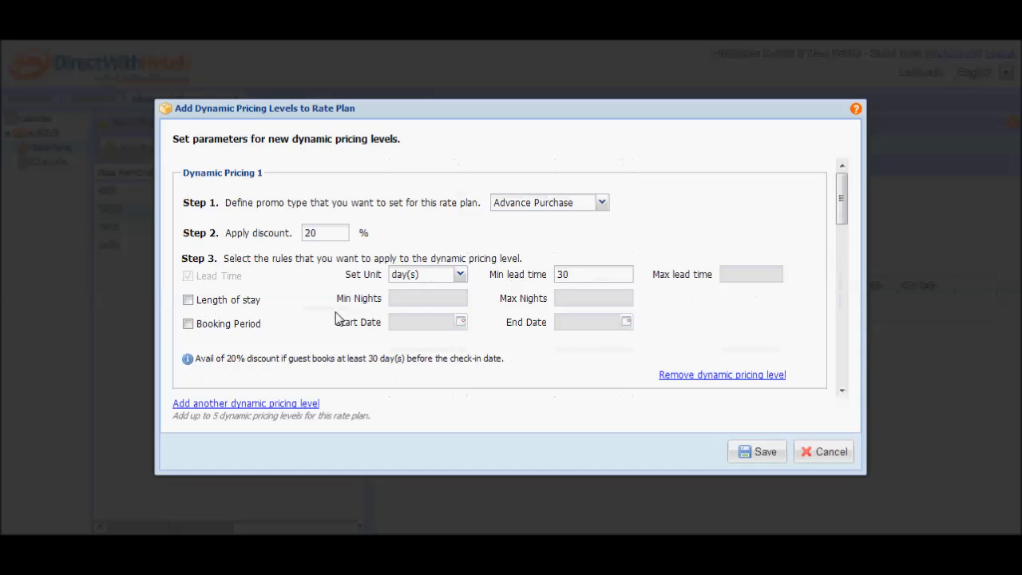
scroll(353, 266, "down", 7)
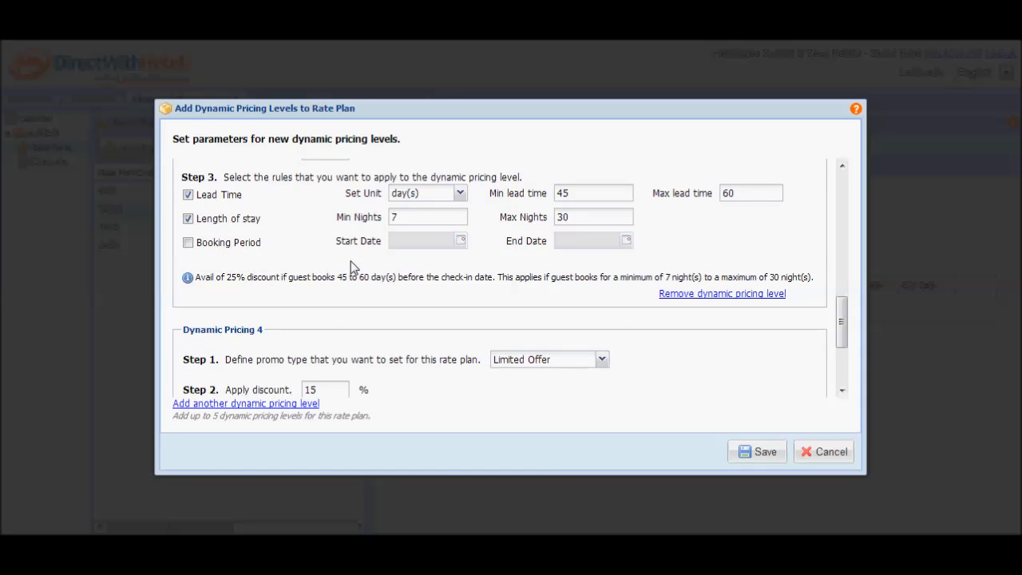
scroll(352, 267, "down", 3)
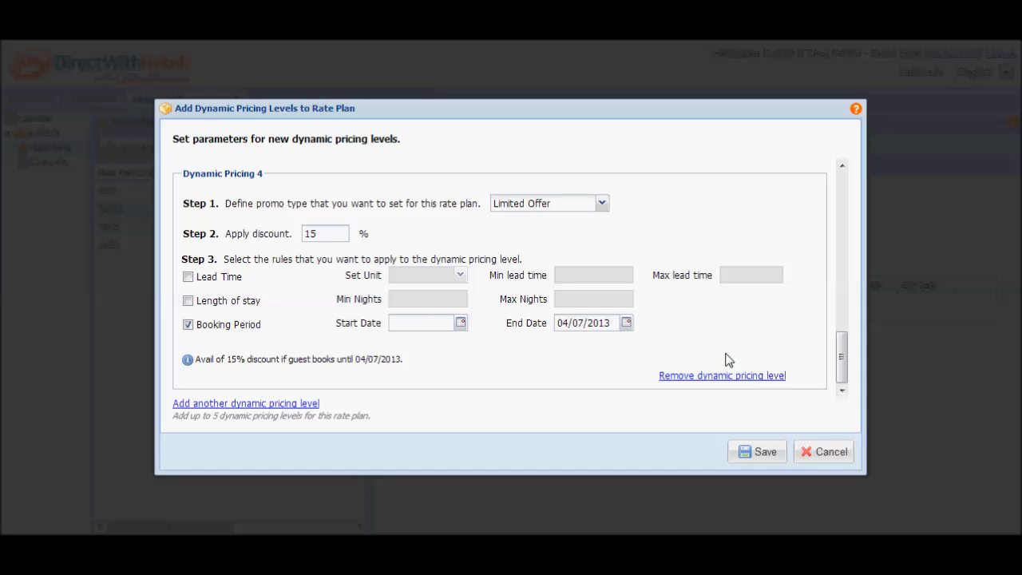
left_click(764, 453)
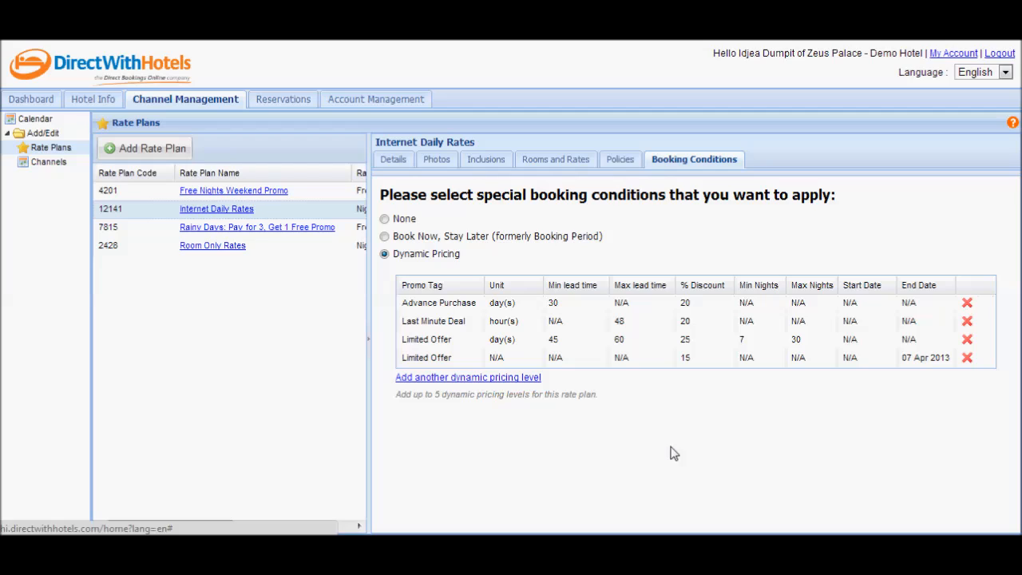
Open the Internet Booking Engine from the plan's rooms and rates, and view rooms and prices for 6 to 7 May 2013
left_click(548, 163)
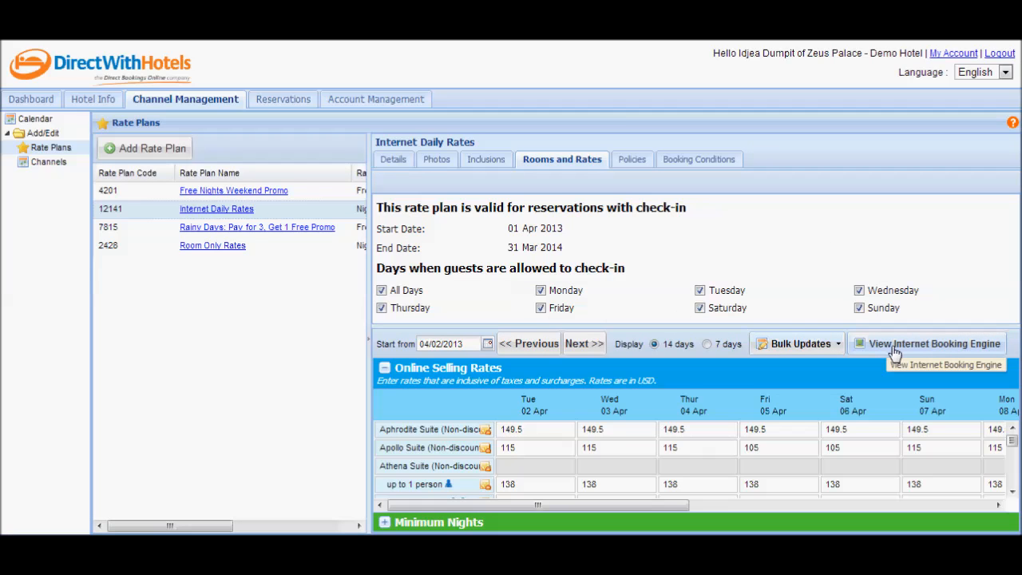
left_click(895, 354)
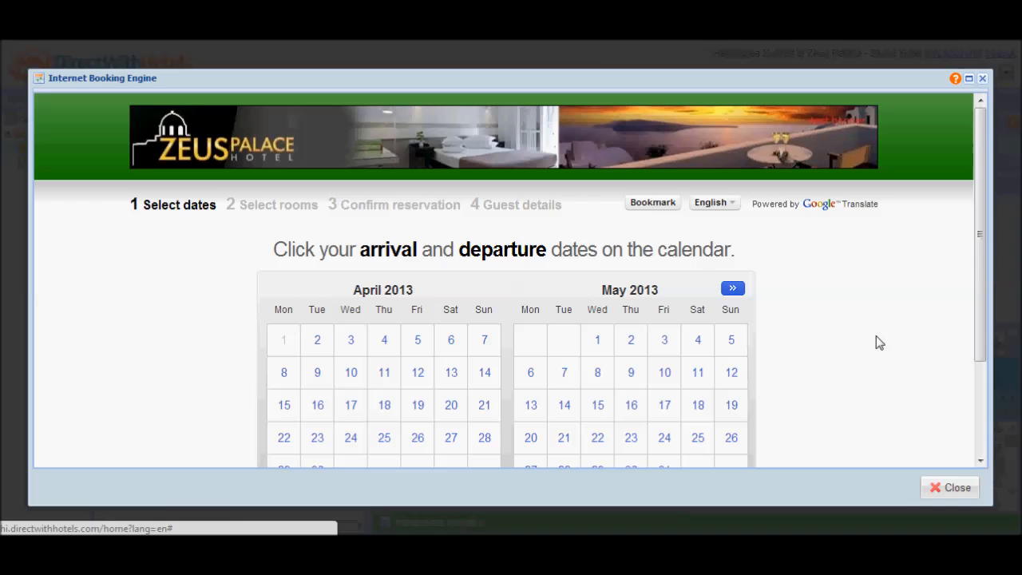
scroll(858, 311, "down", 1)
left_click(484, 325)
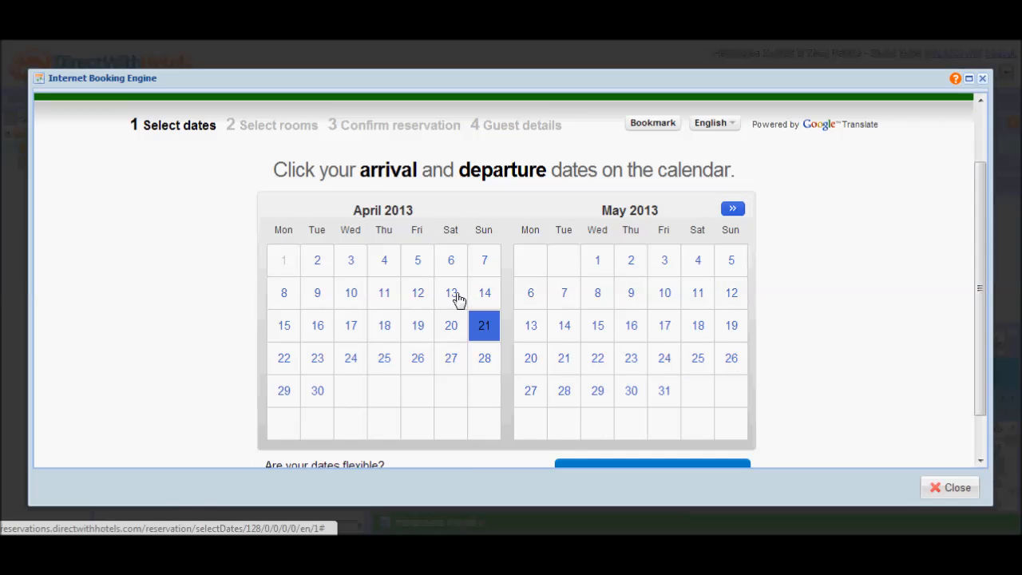
left_click(531, 296)
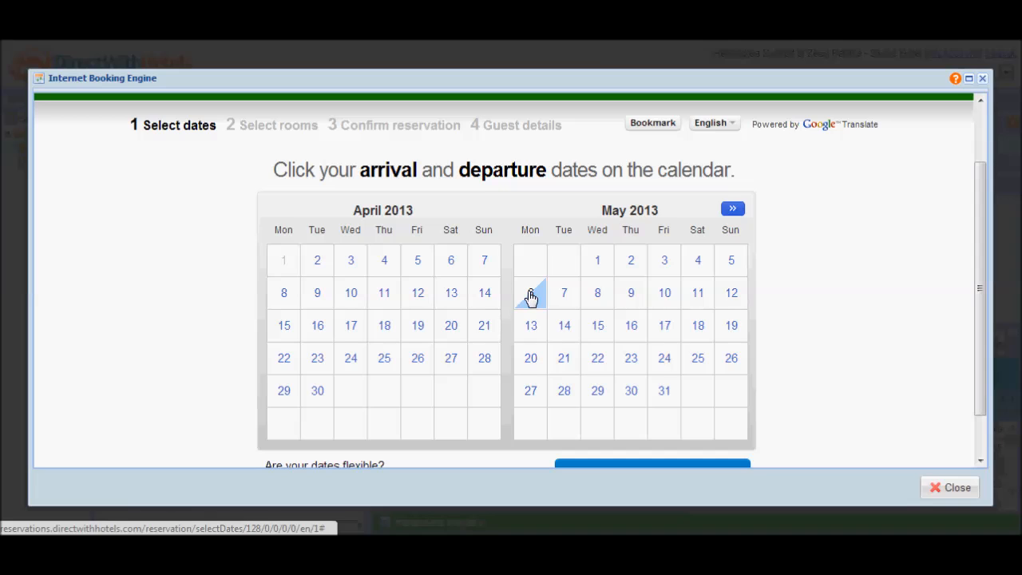
left_click(562, 293)
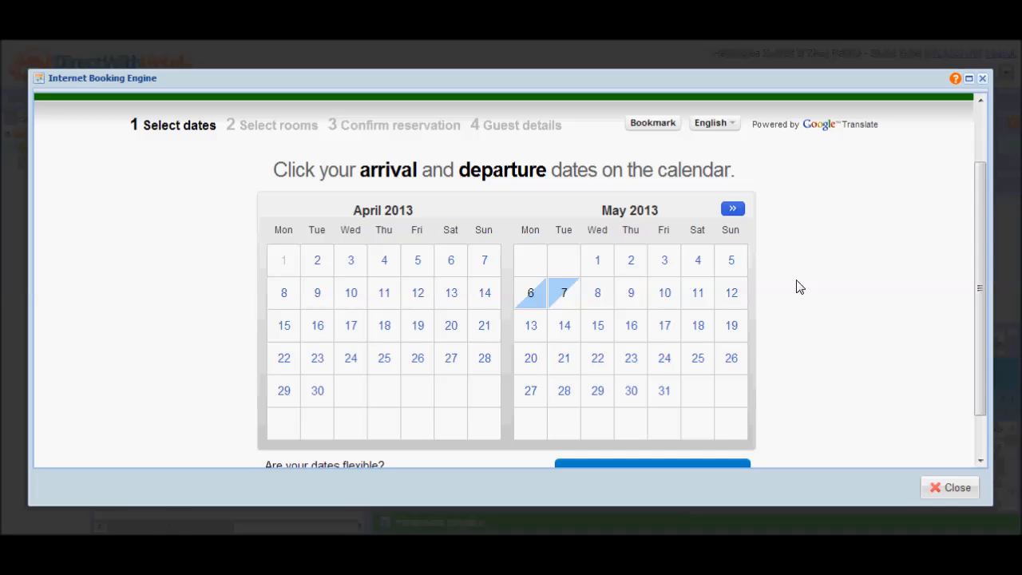
scroll(802, 280, "down", 2)
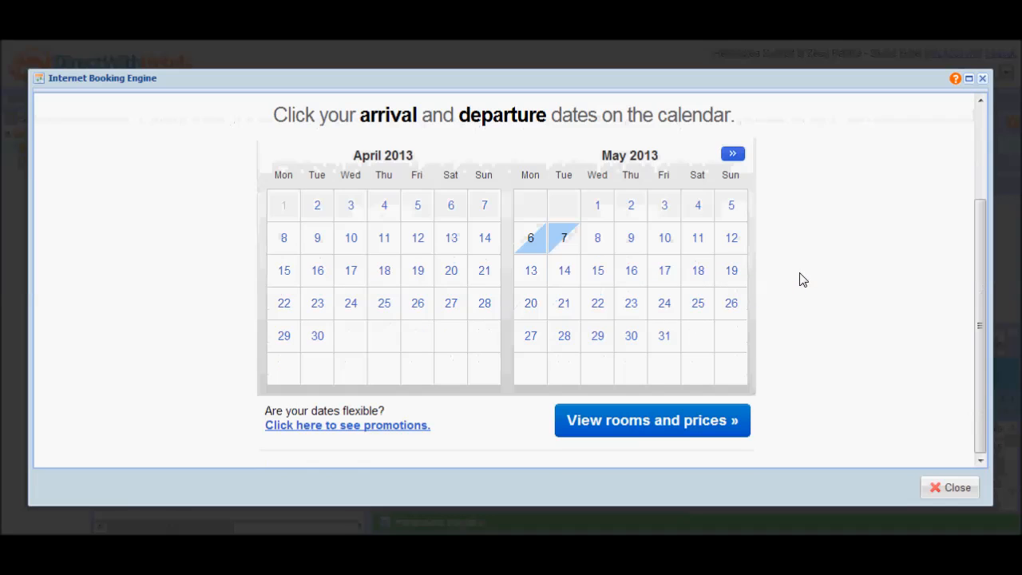
left_click(636, 427)
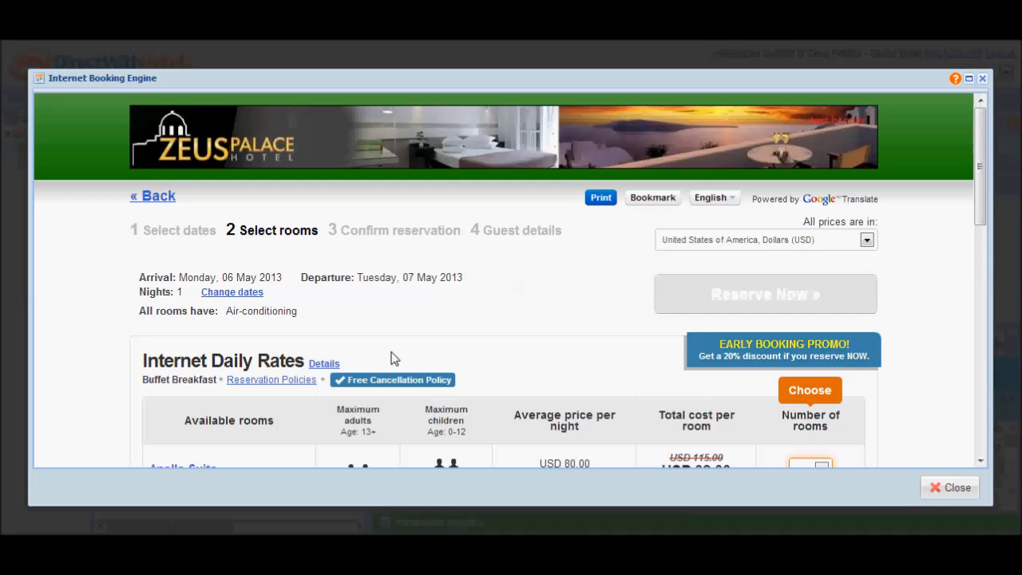
left_click_drag(980, 180, 987, 209)
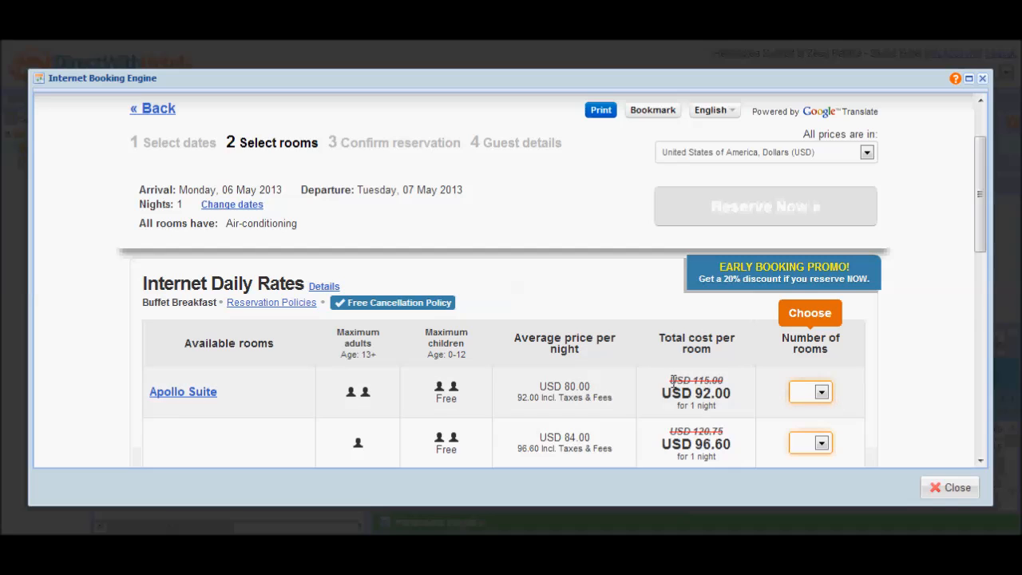
scroll(609, 380, "down", 1)
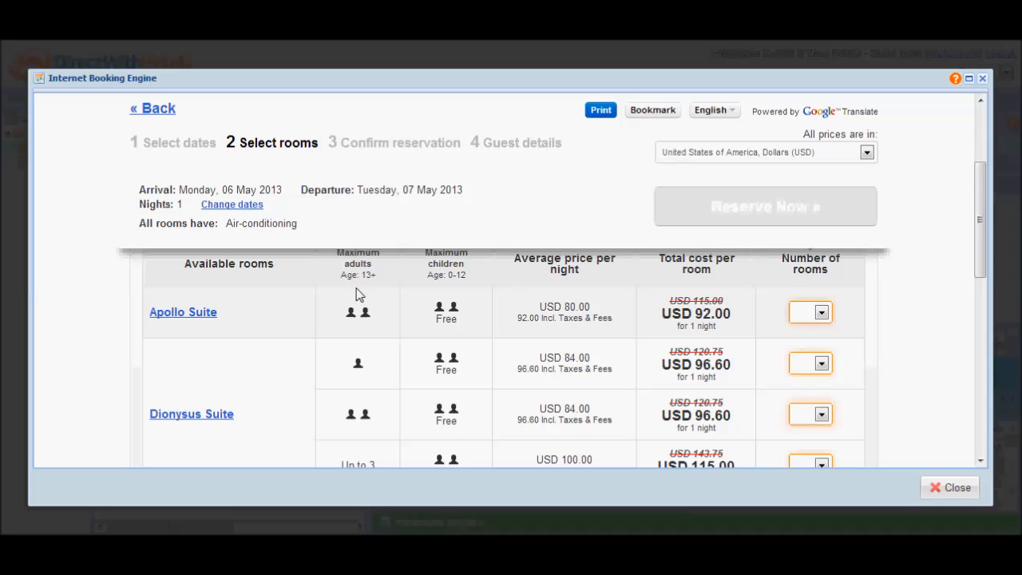
Change the stay to 3 to 4 April 2013 and check the promo and room prices for Internet Daily Rates
left_click(236, 205)
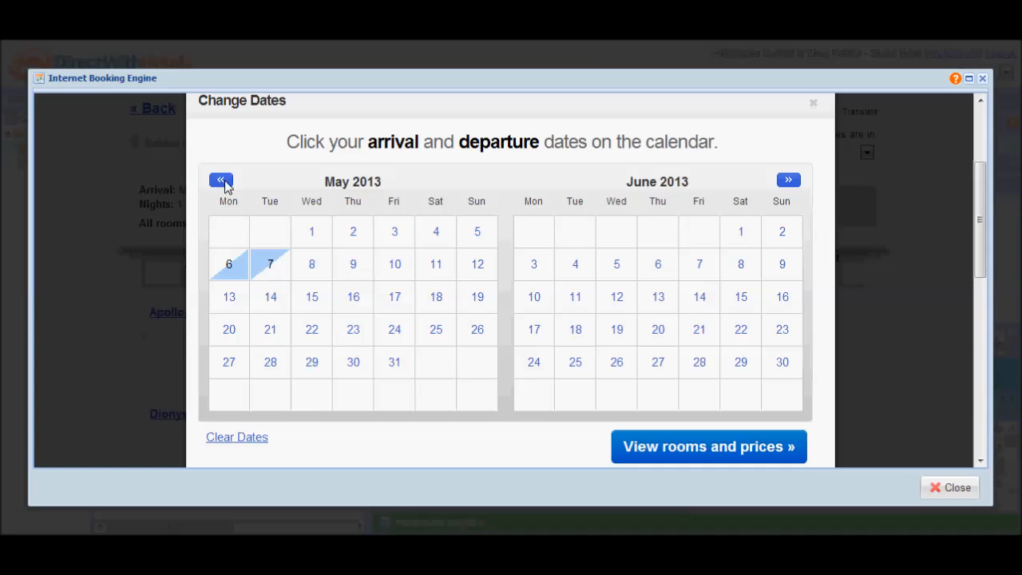
left_click(223, 183)
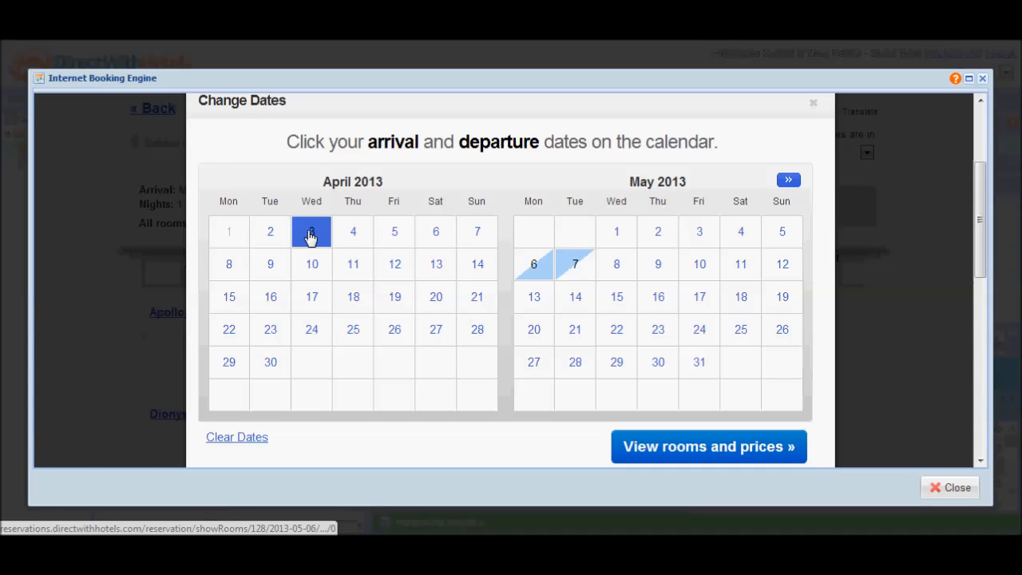
left_click(311, 238)
left_click(352, 239)
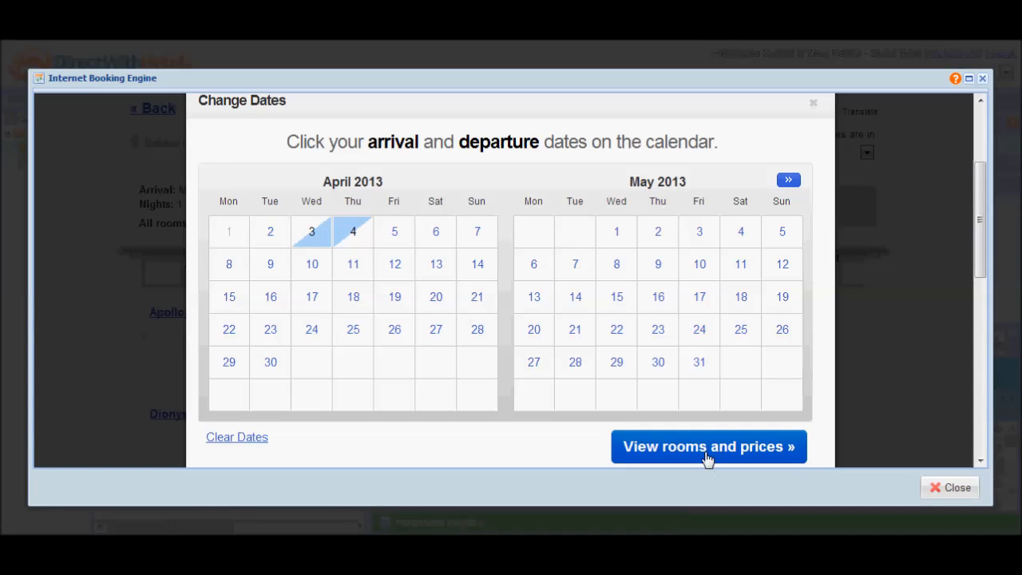
left_click(708, 447)
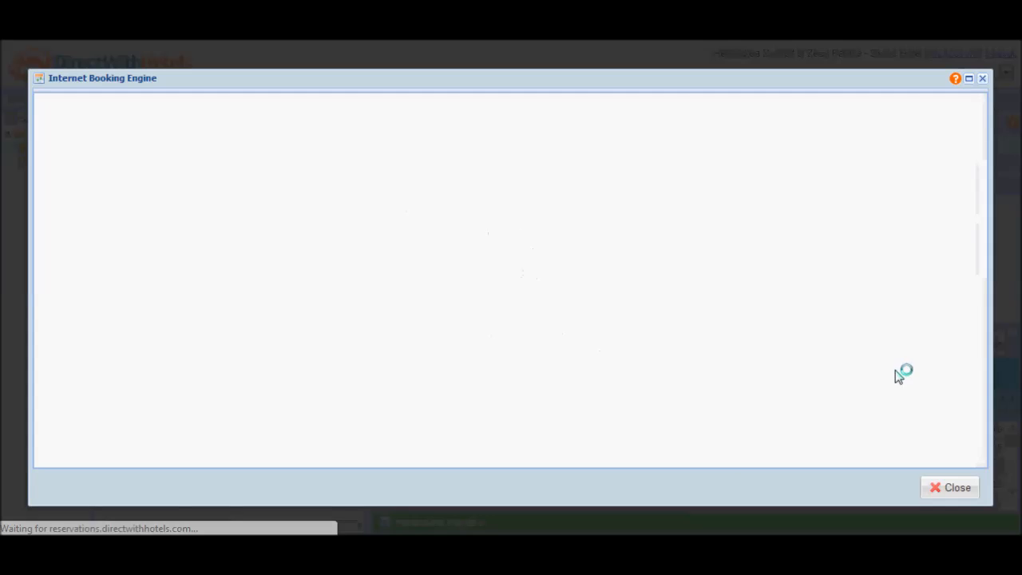
mouse_move(979, 156)
left_mouse_down()
mouse_move(990, 188)
mouse_move(988, 174)
left_mouse_up()
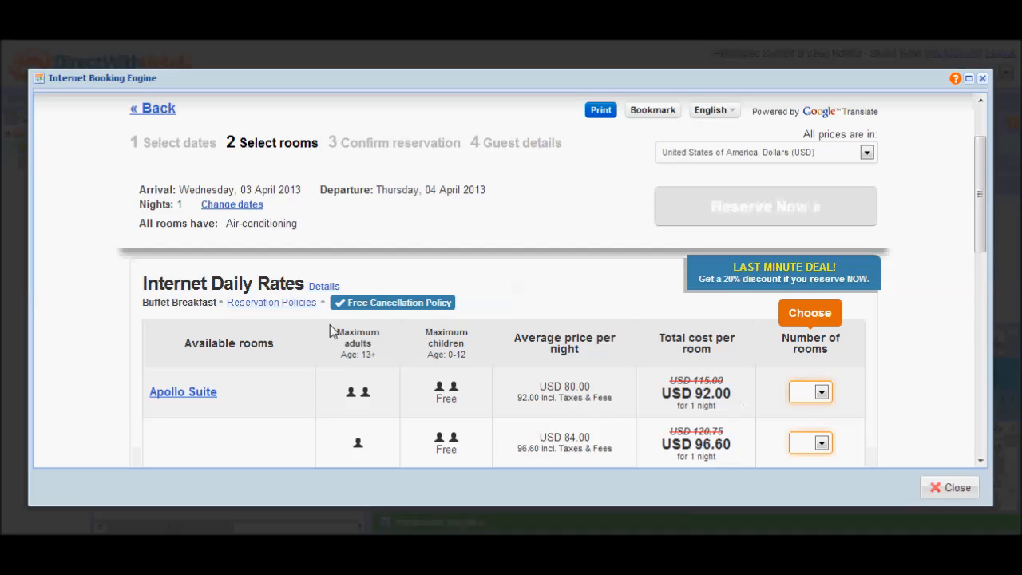
Change the stay to 20 to 28 May 2013 and check the promo and room prices offered
left_click(232, 206)
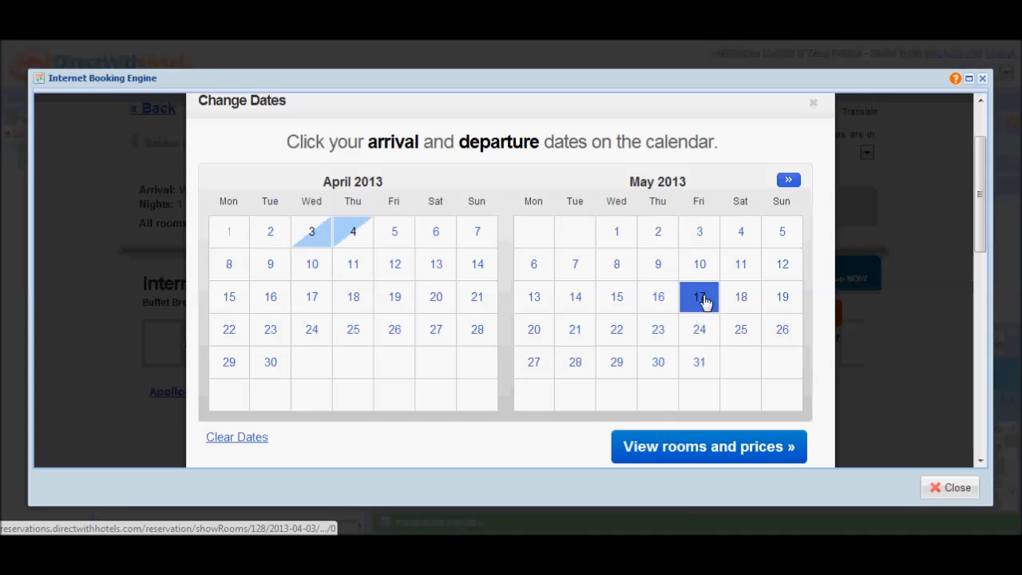
left_click(530, 331)
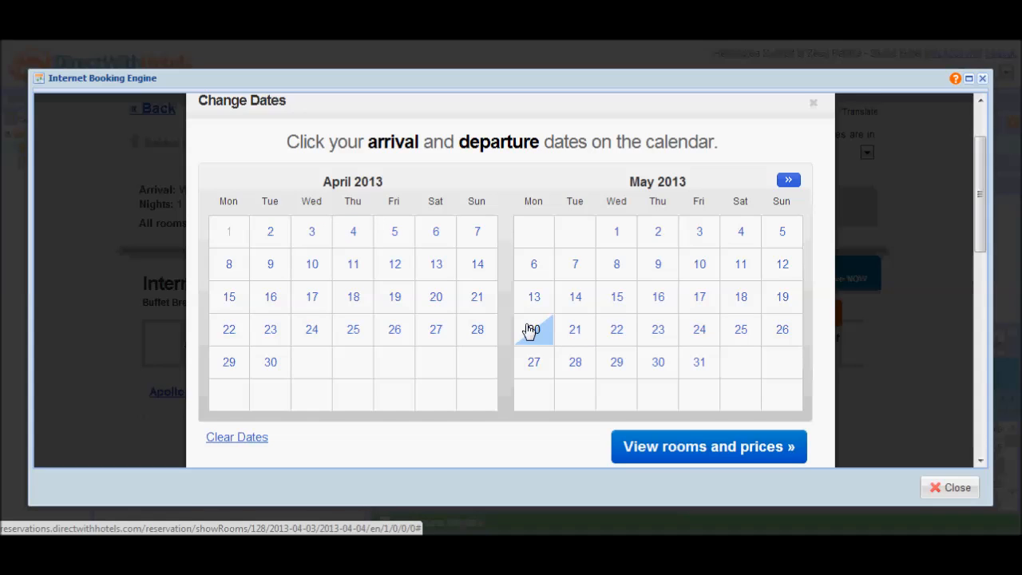
left_click(563, 364)
left_click(679, 451)
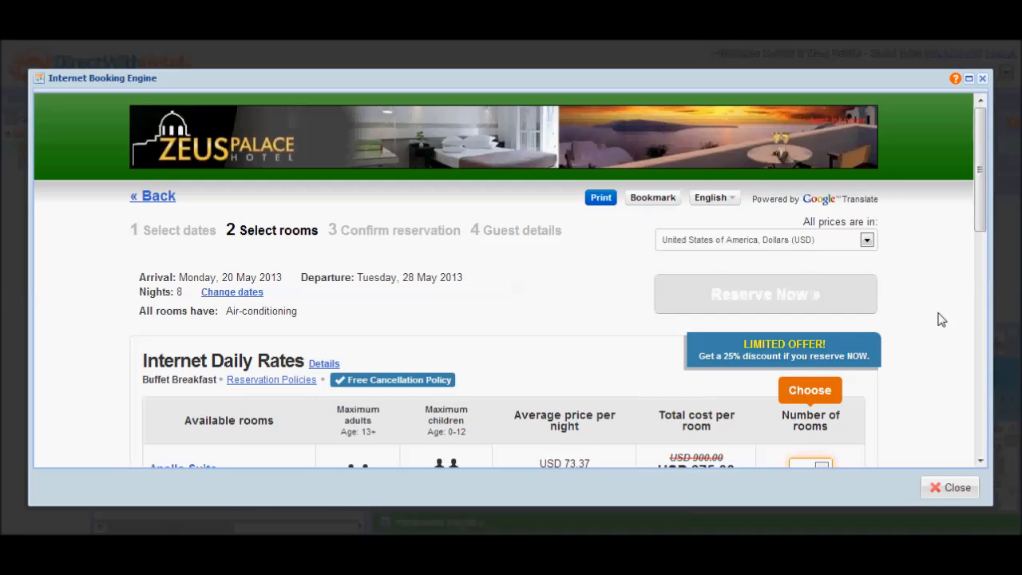
scroll(938, 318, "down", 1)
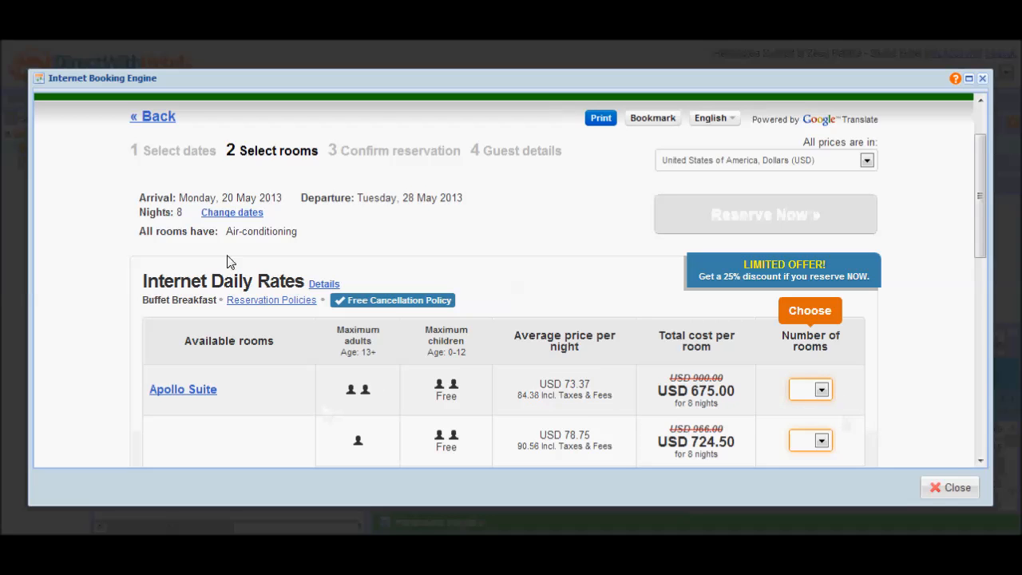
Change the stay to 15 to 16 April 2013 and view the available rooms and prices
left_click(241, 213)
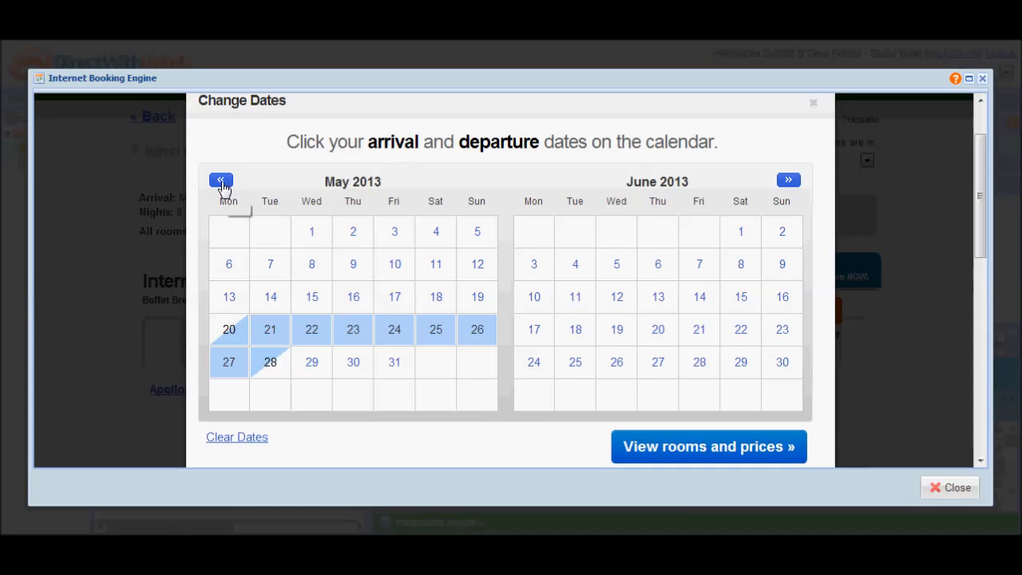
left_click(223, 182)
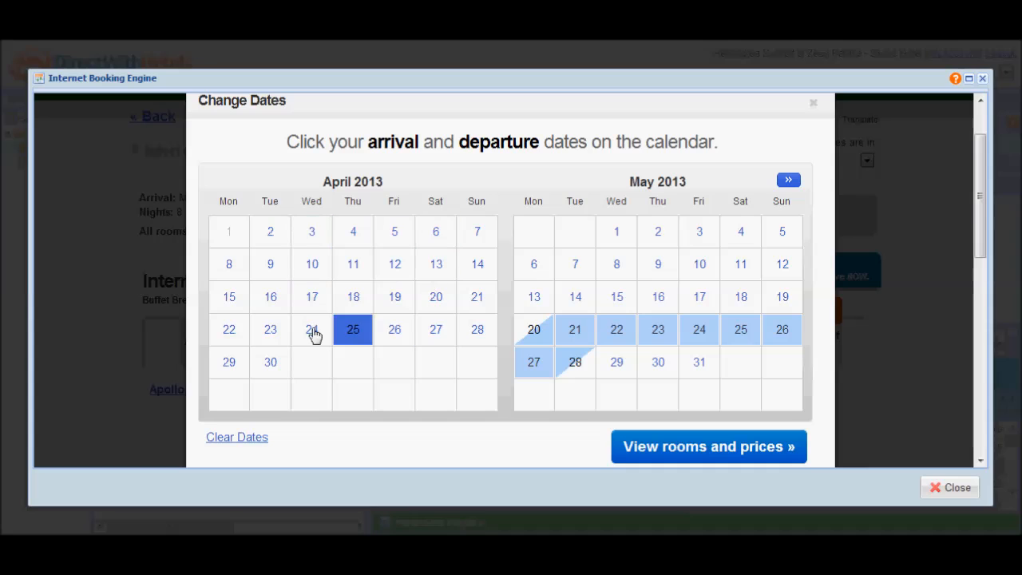
left_click(230, 300)
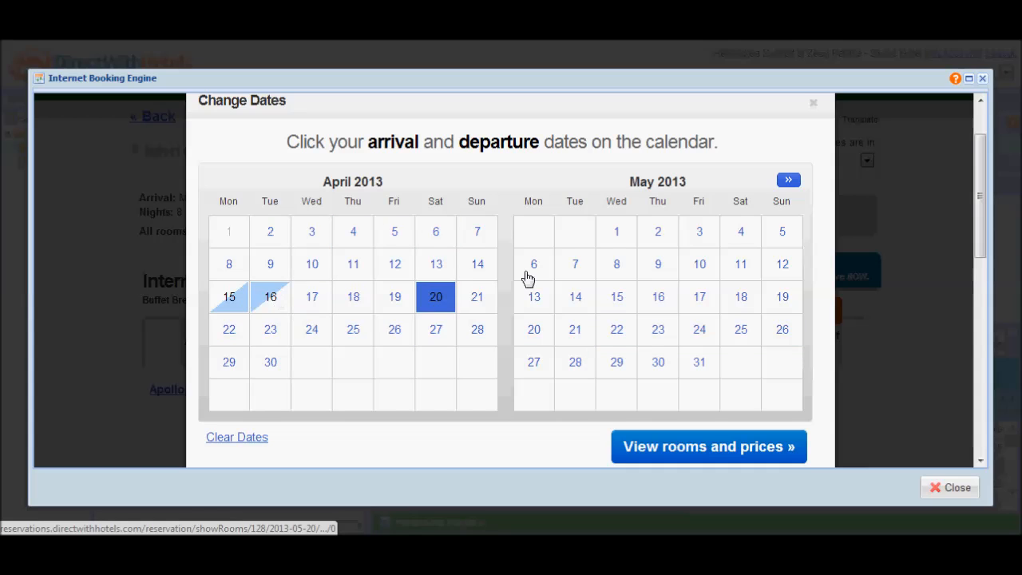
left_click(713, 448)
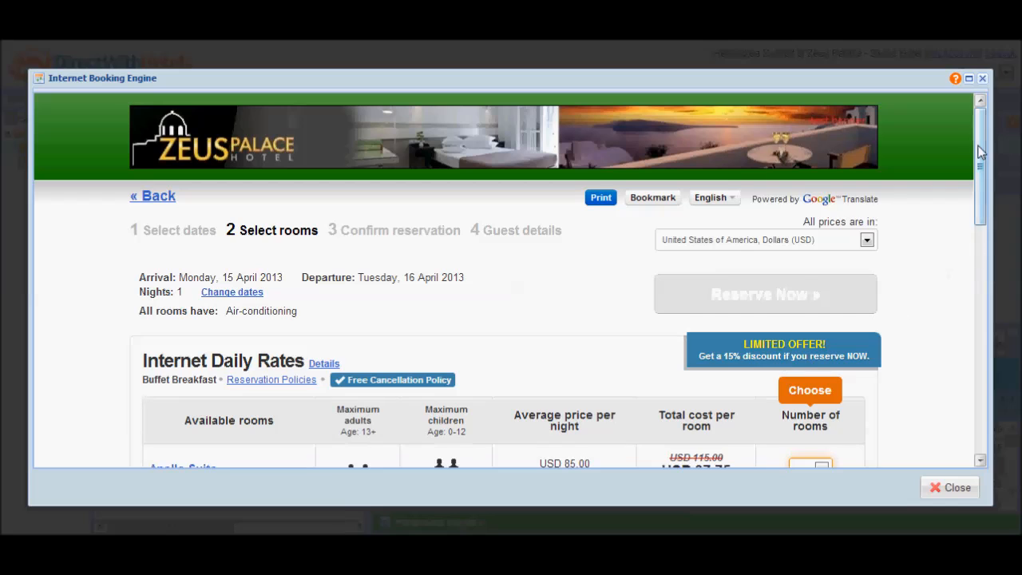
Close the booking engine, then delete the 15% Limited Offer level ending 07 Apr 2013 from the plan's dynamic pricing and save
left_click_drag(980, 156, 988, 189)
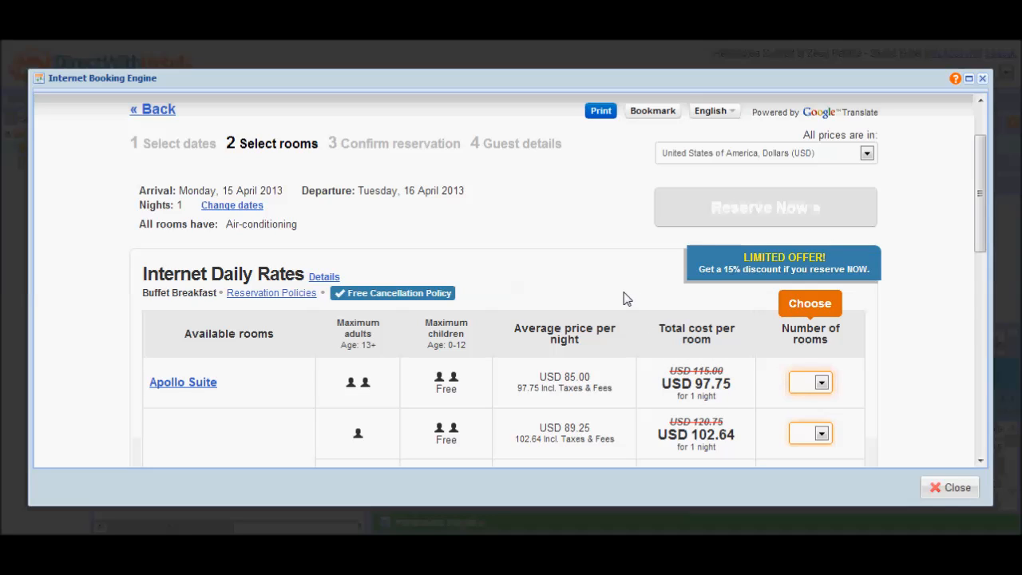
left_click(950, 494)
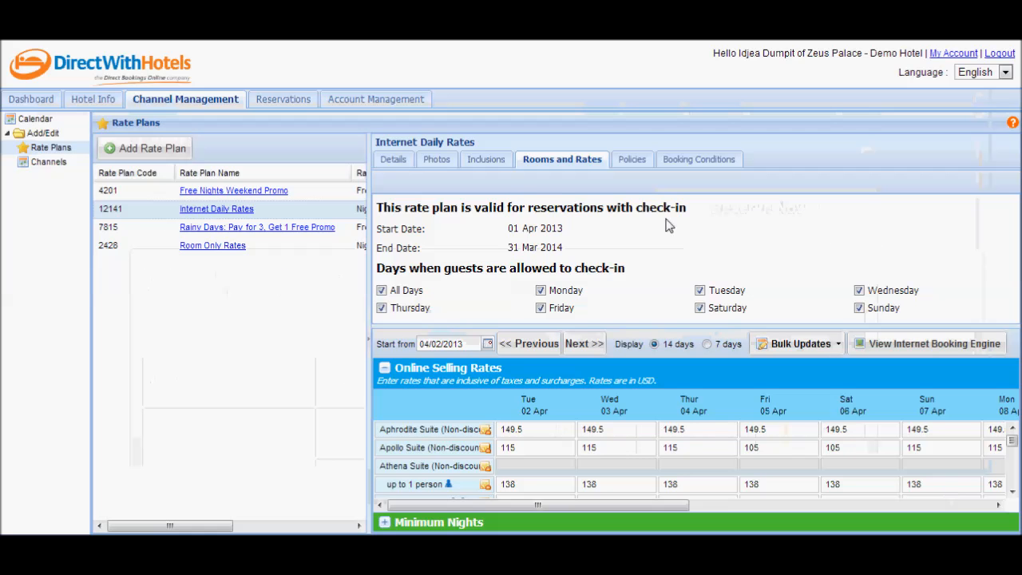
left_click(712, 164)
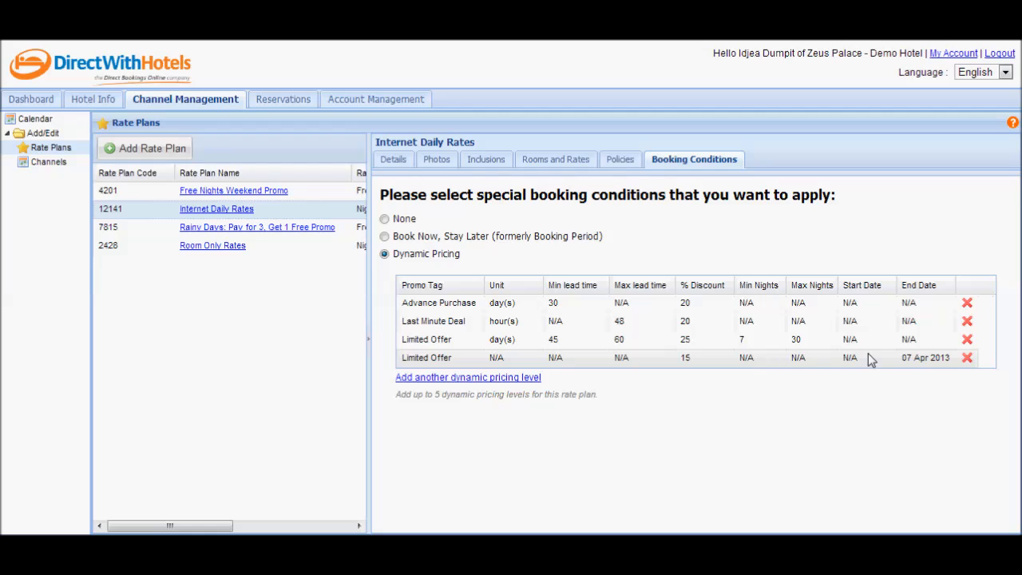
left_click(967, 359)
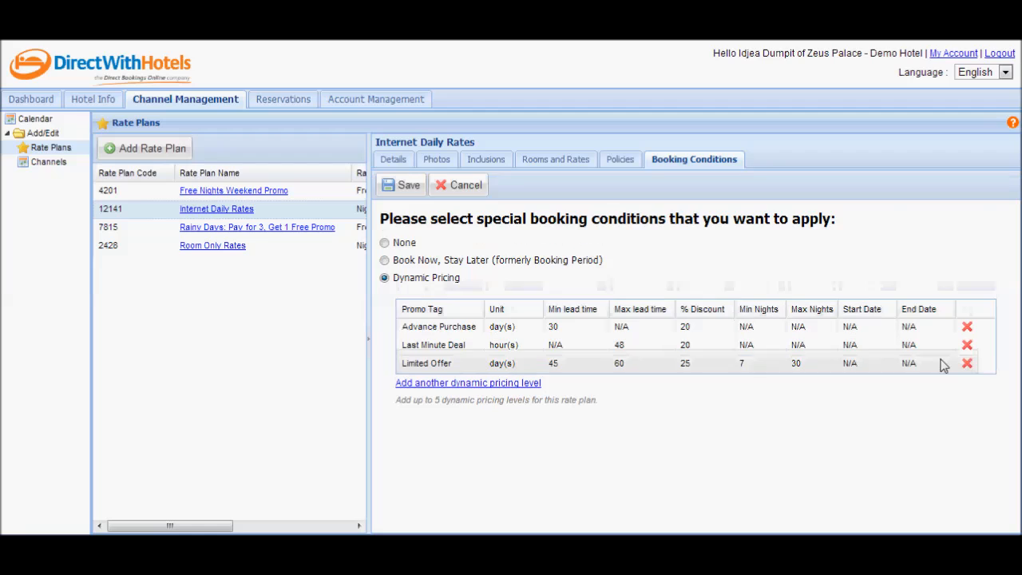
left_click(404, 190)
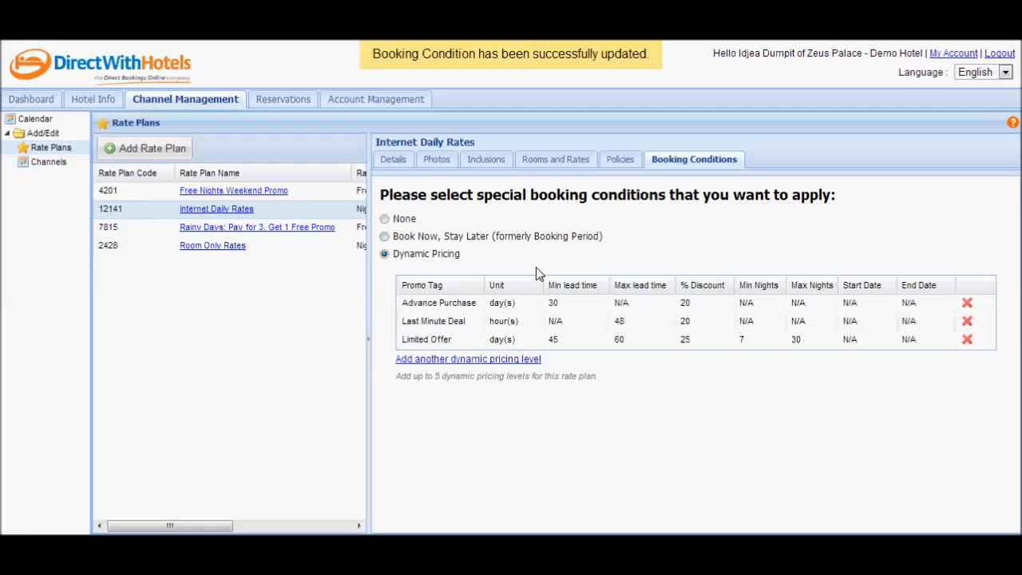
Reopen the Internet Booking Engine from the plan's rooms and rates, and view rooms and prices for 15 to 16 April 2013
left_click(561, 166)
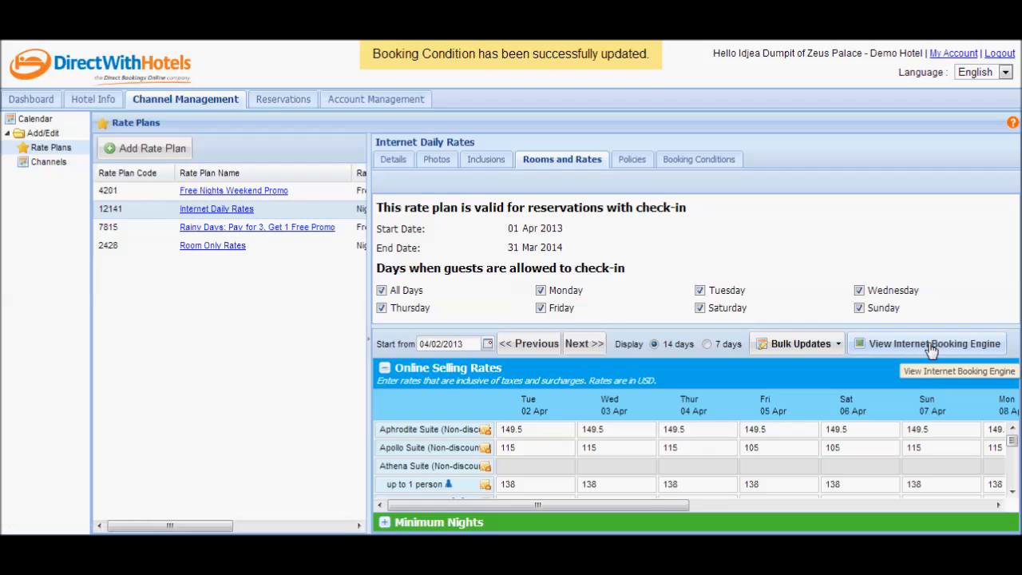
left_click(932, 345)
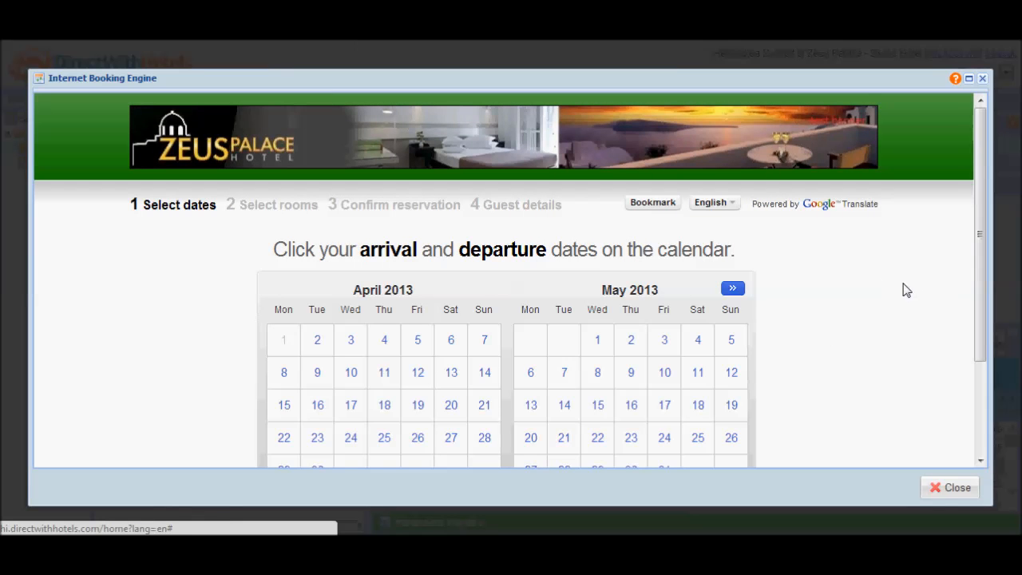
scroll(903, 291, "down", 2)
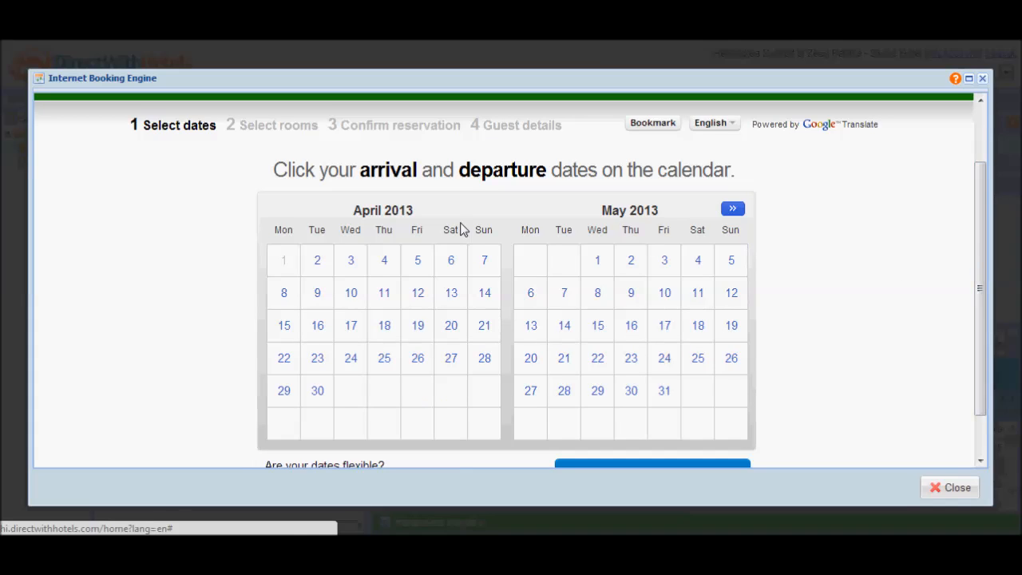
left_click(297, 356)
left_click(283, 330)
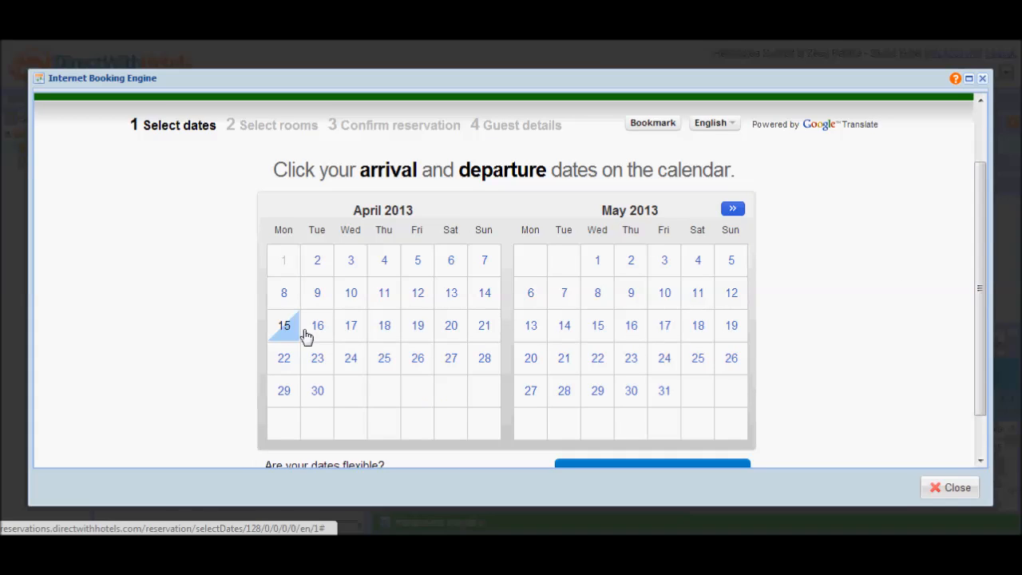
left_click(317, 329)
scroll(678, 355, "down", 1)
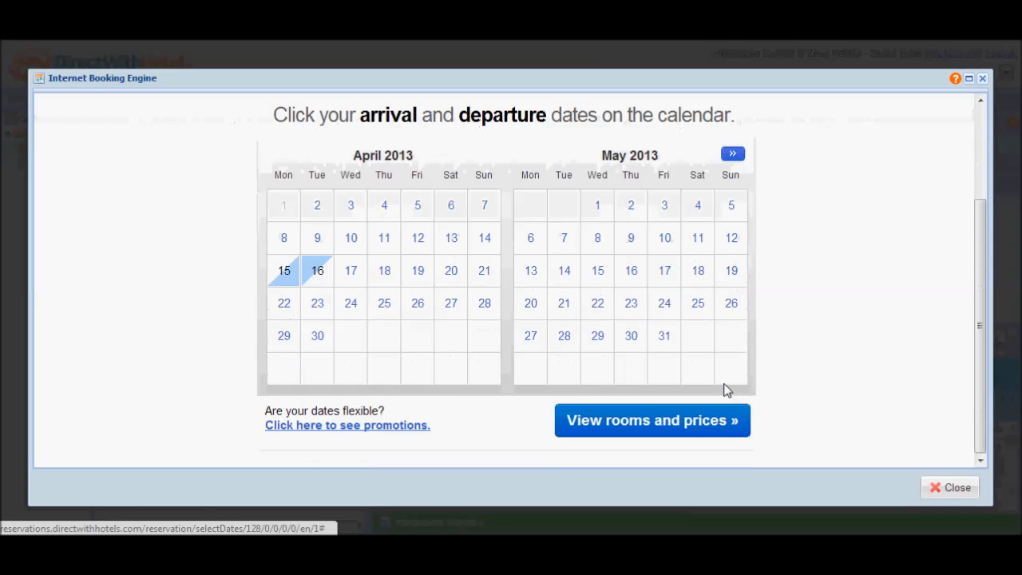
left_click(643, 427)
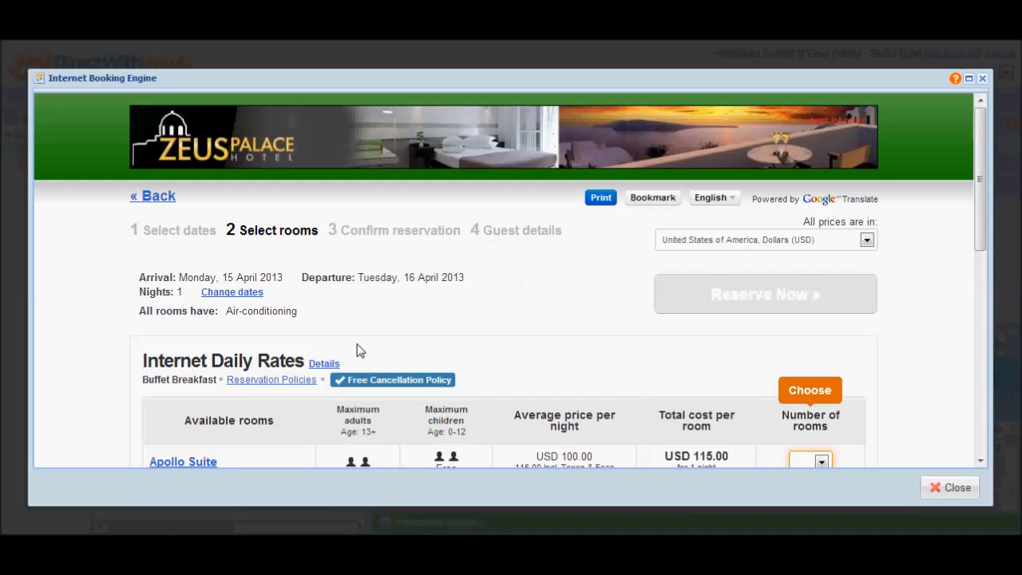
Check the Internet Daily Rates prices across the listed suites, and close the booking engine
scroll(989, 263, "down", 2)
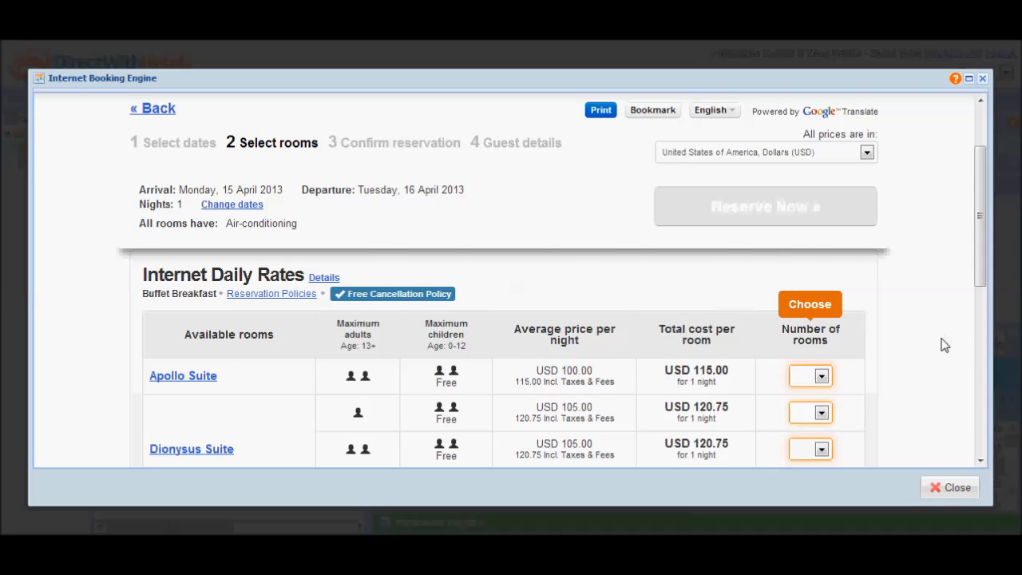
scroll(944, 343, "down", 3)
scroll(942, 347, "down", 2)
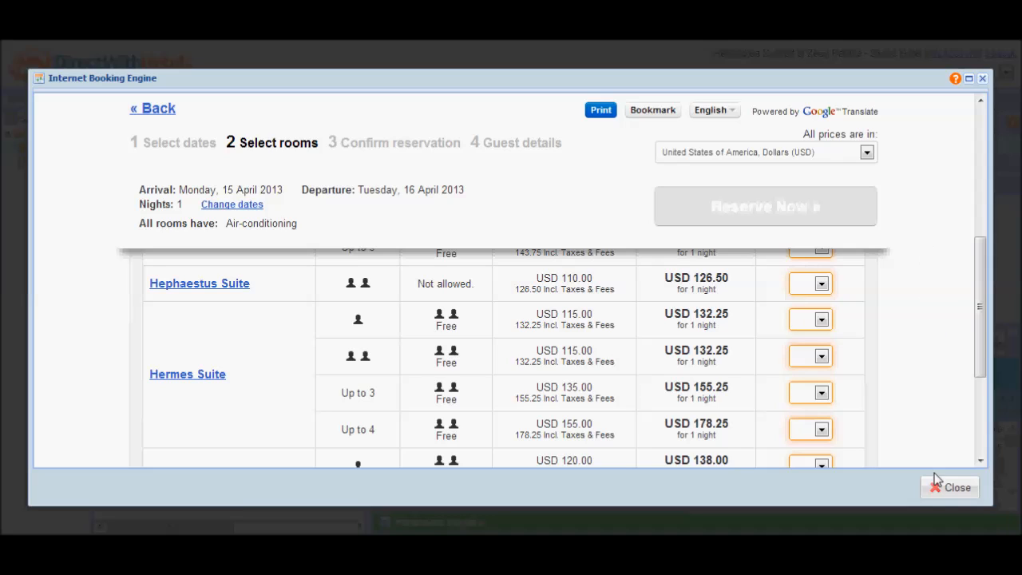
left_click(956, 488)
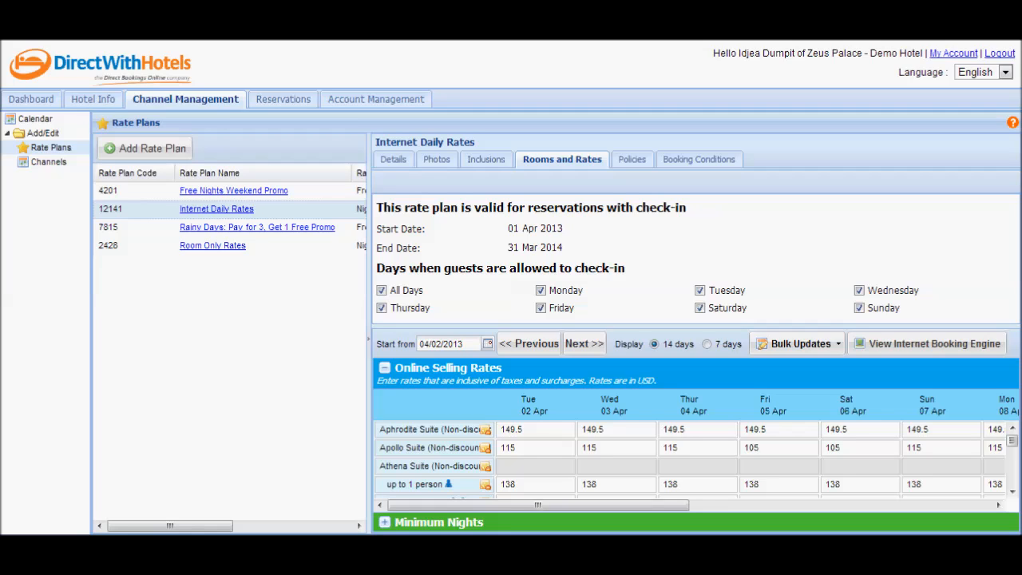
View the Rate Plans help on editing rooms, rates and booking conditions, and close the help window
left_click(1012, 125)
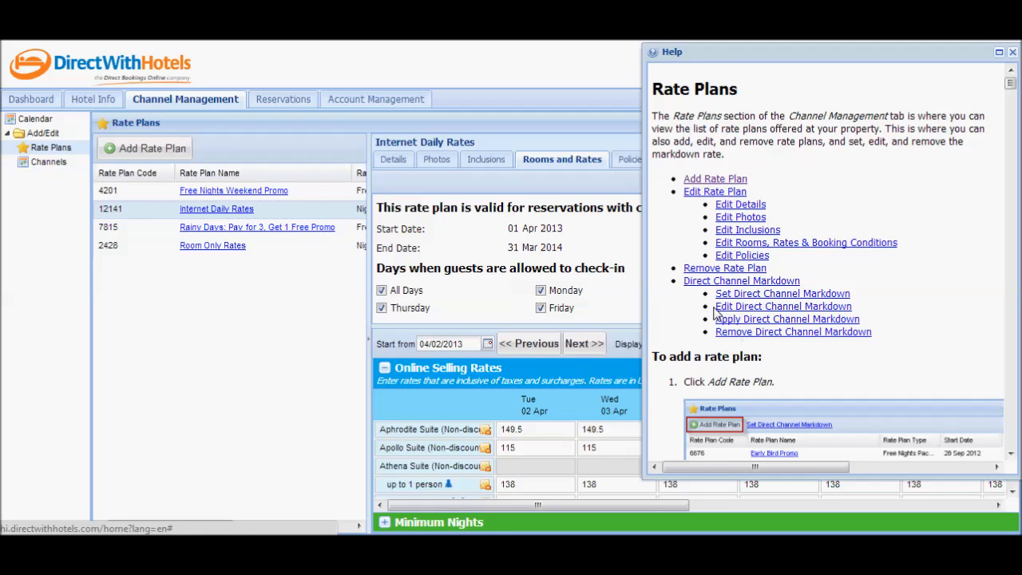
left_click(861, 244)
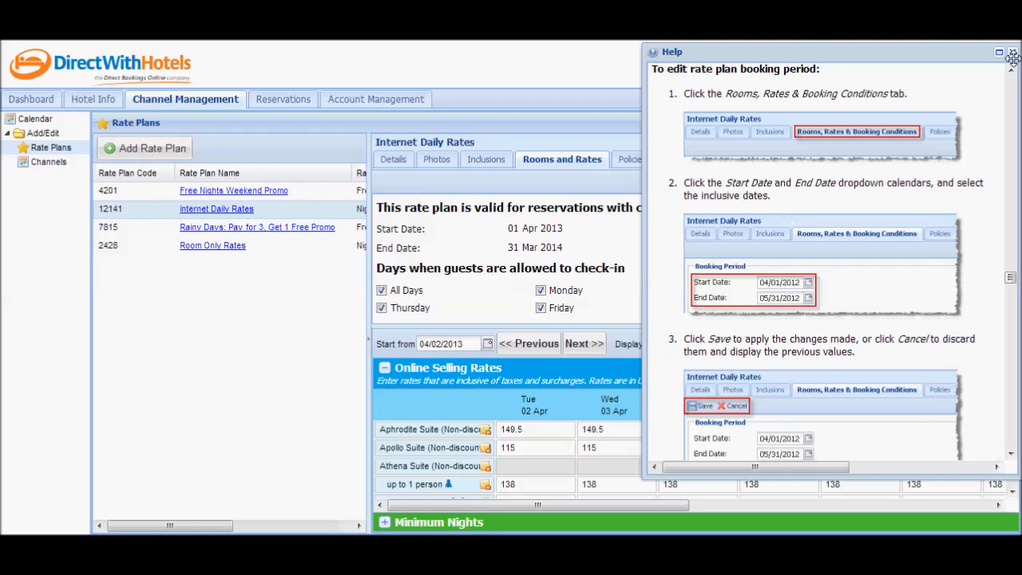
left_click(1012, 52)
Open the full Hotelier Interface help from account management and view the Channel Management topic on editing a rate plan's booking period
left_click(372, 100)
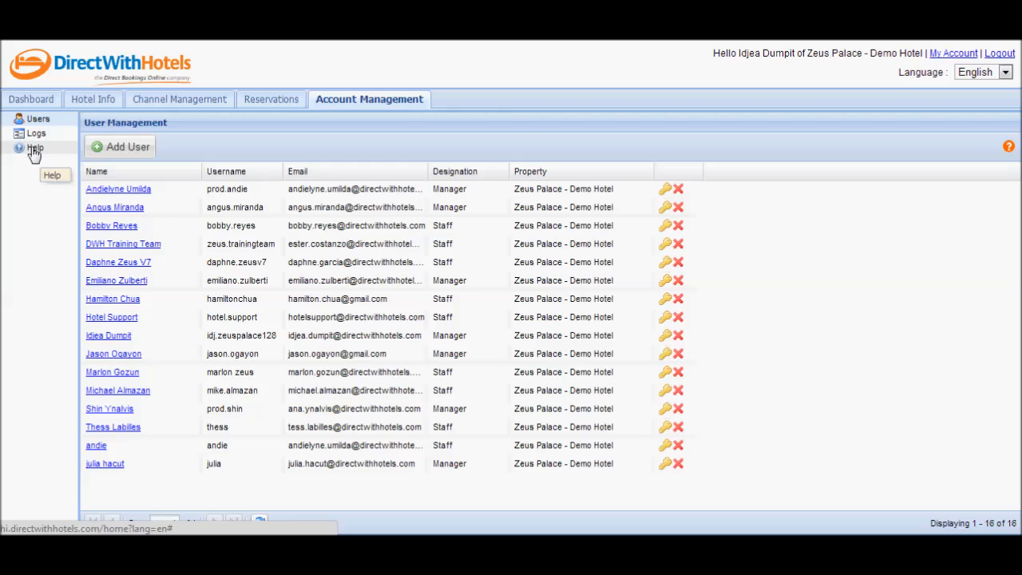
left_click(34, 150)
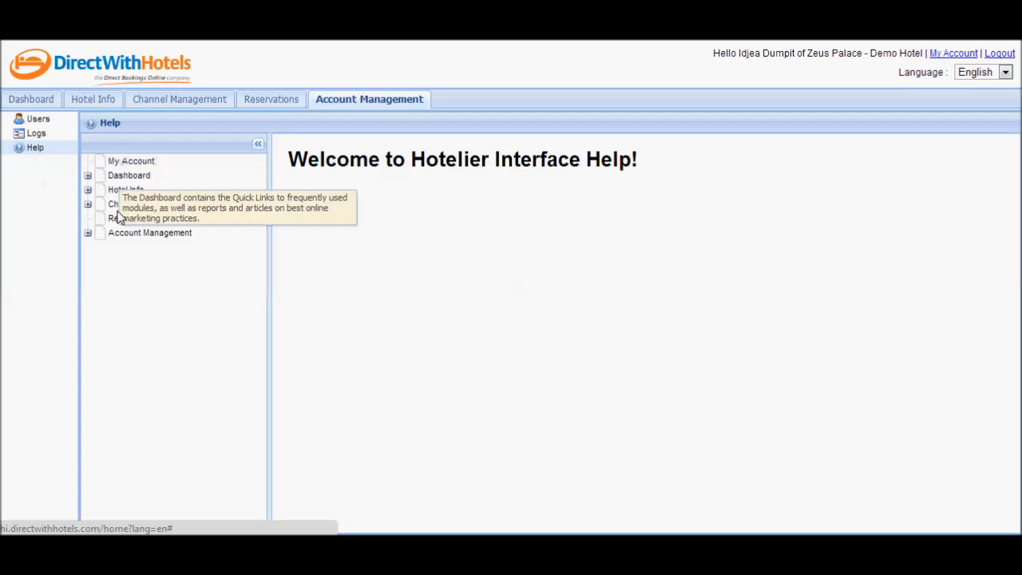
left_click(88, 205)
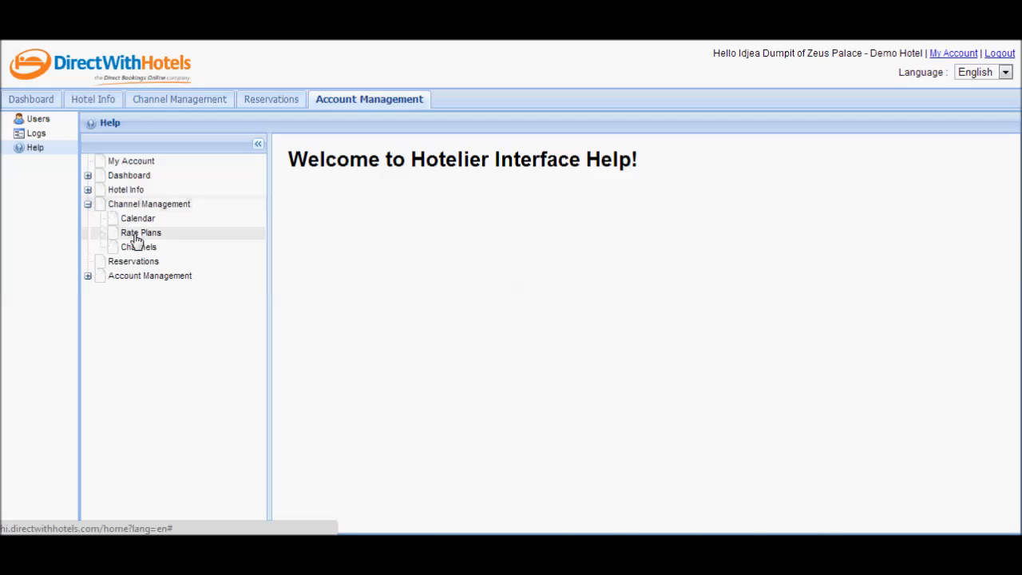
left_click(137, 234)
left_click(445, 296)
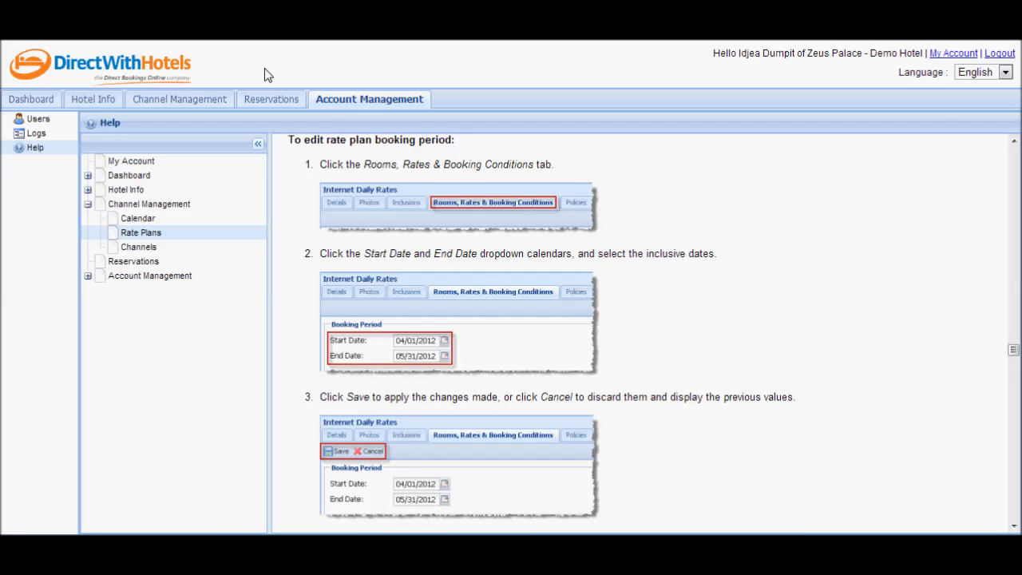
Start a DirectWithHotels helpdesk request from the dashboard with Hotelier Interface as the support needed and "state your concern" as the remarks
left_click(32, 100)
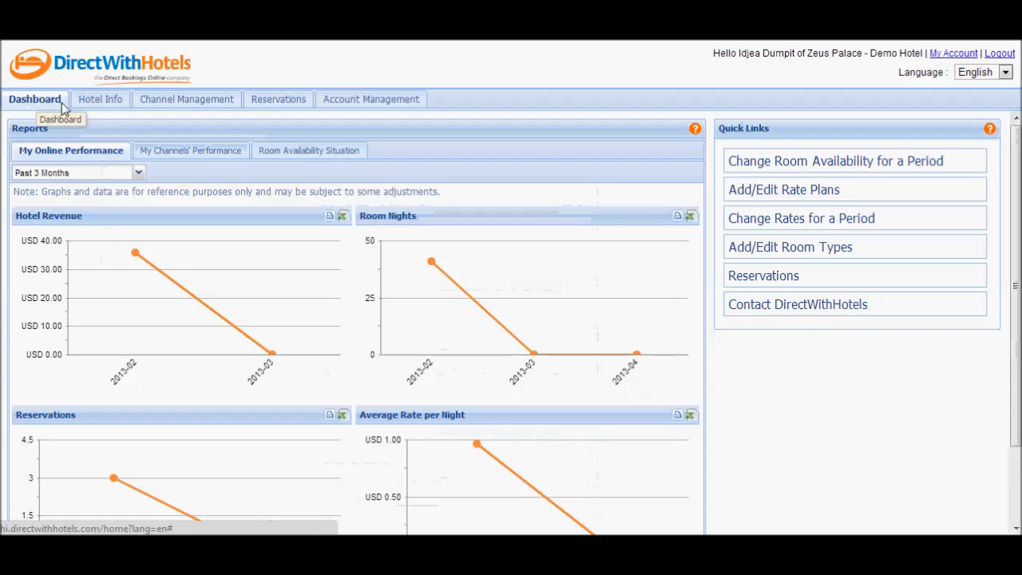
left_click(789, 314)
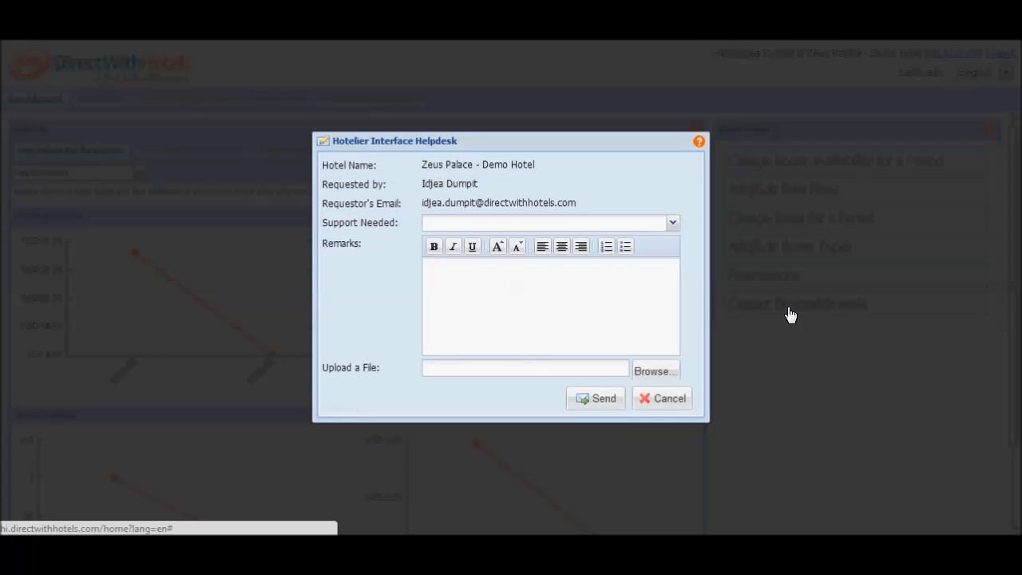
left_click(515, 229)
left_click(501, 256)
left_click(518, 290)
type("state your concern")
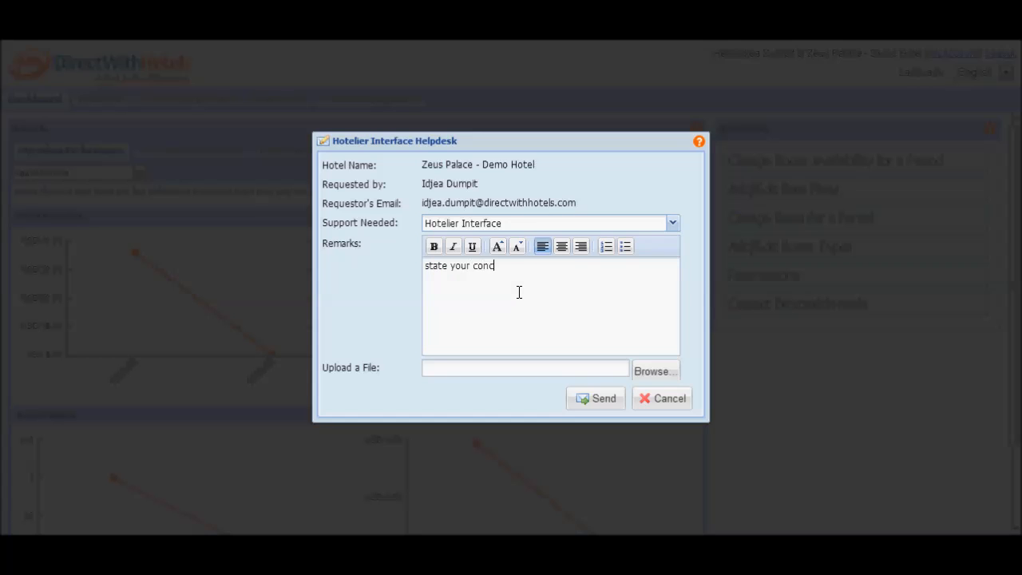